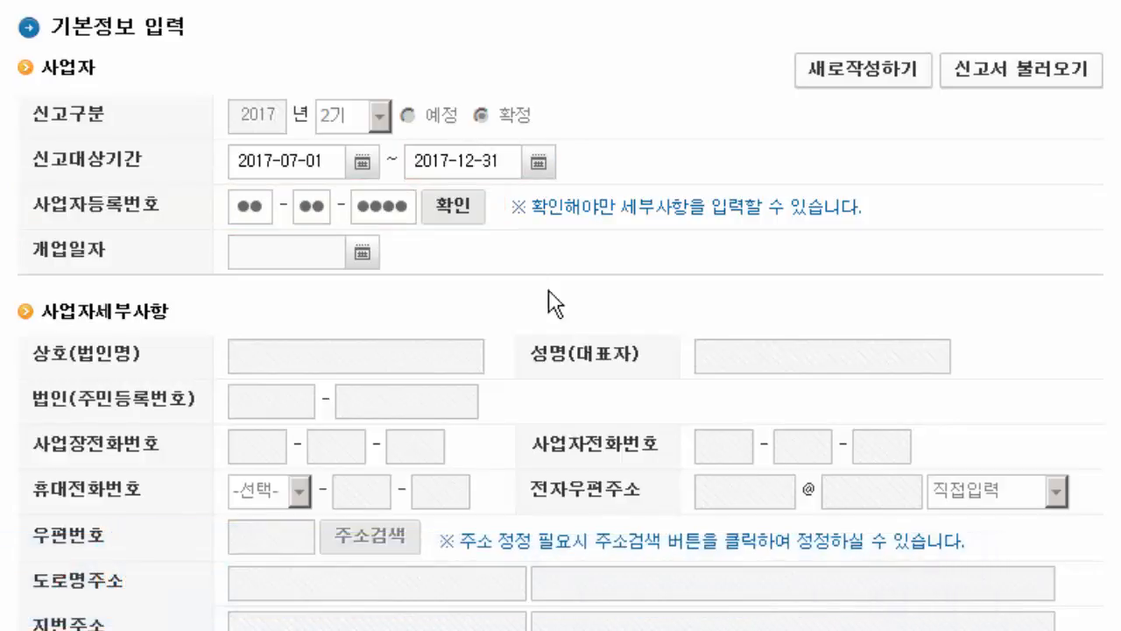
Step: Verify the business registration number in the basic information form, then save the form and proceed to the following page
{"action": "left_click", "coordinate": [454, 220]}
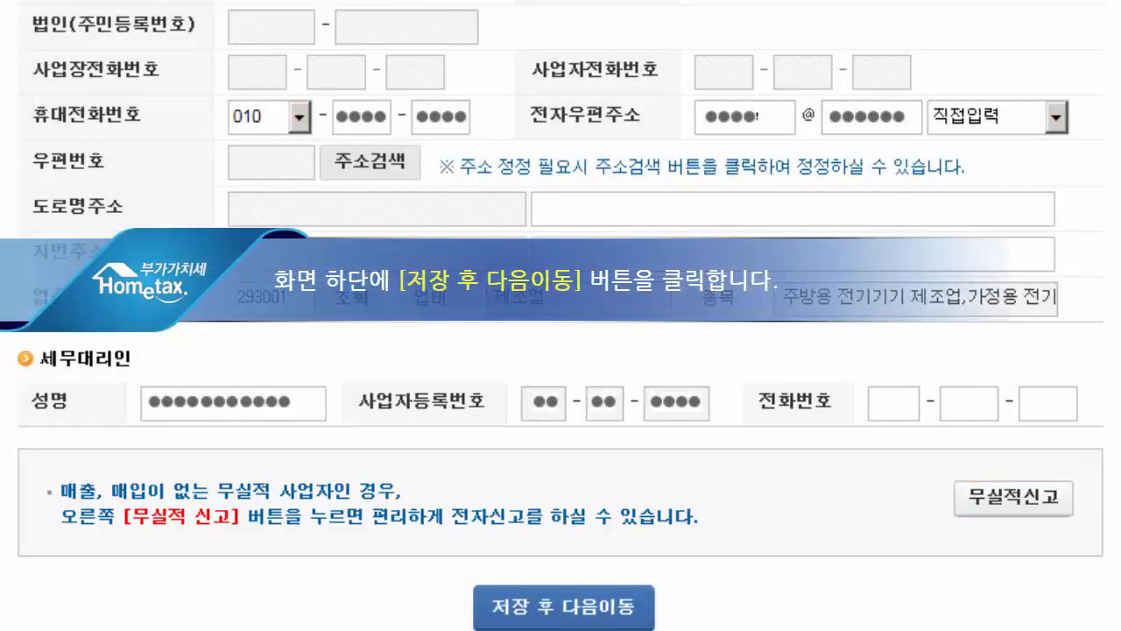
{"action": "left_click", "coordinate": [631, 608]}
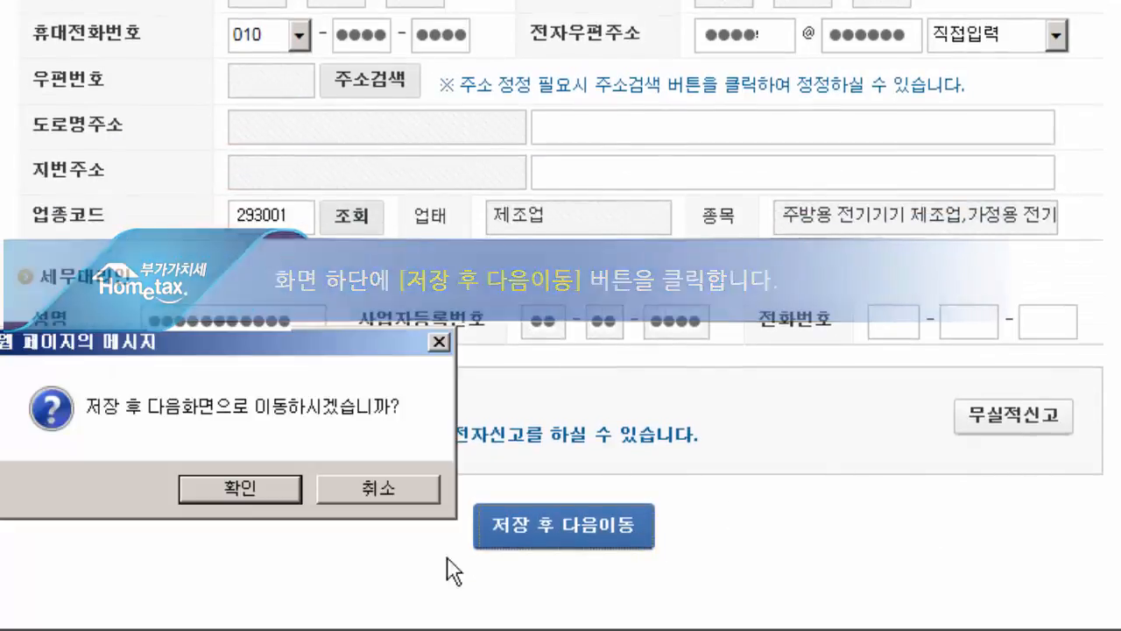
{"action": "left_click", "coordinate": [268, 487]}
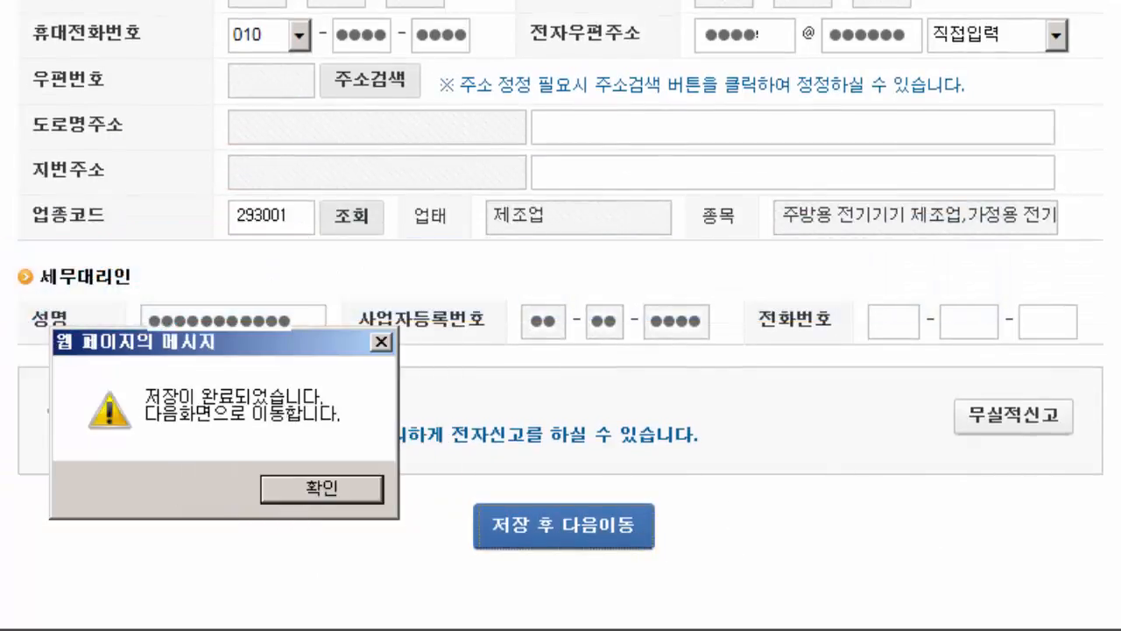
{"action": "left_click", "coordinate": [340, 492]}
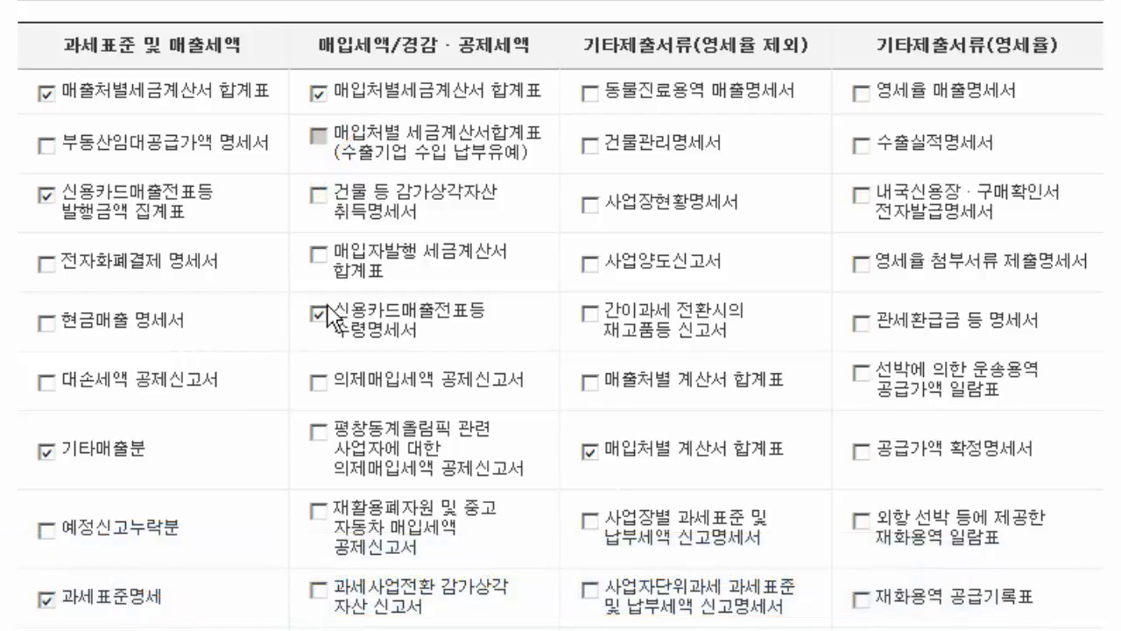
Step: Add the depreciable asset acquisition statement (건물 등 감가상각자산 취득명세서) to the forms to file and save the selection
{"action": "left_click", "coordinate": [318, 196]}
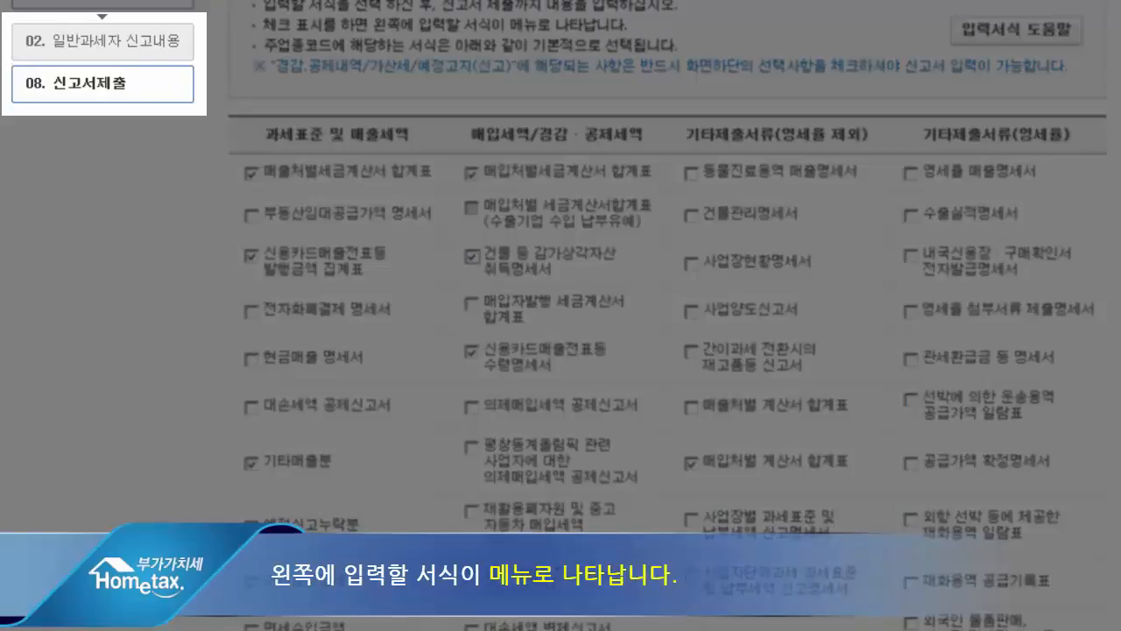
{"action": "scroll", "coordinate": [667, 315], "scroll_direction": "down", "scroll_amount": 7}
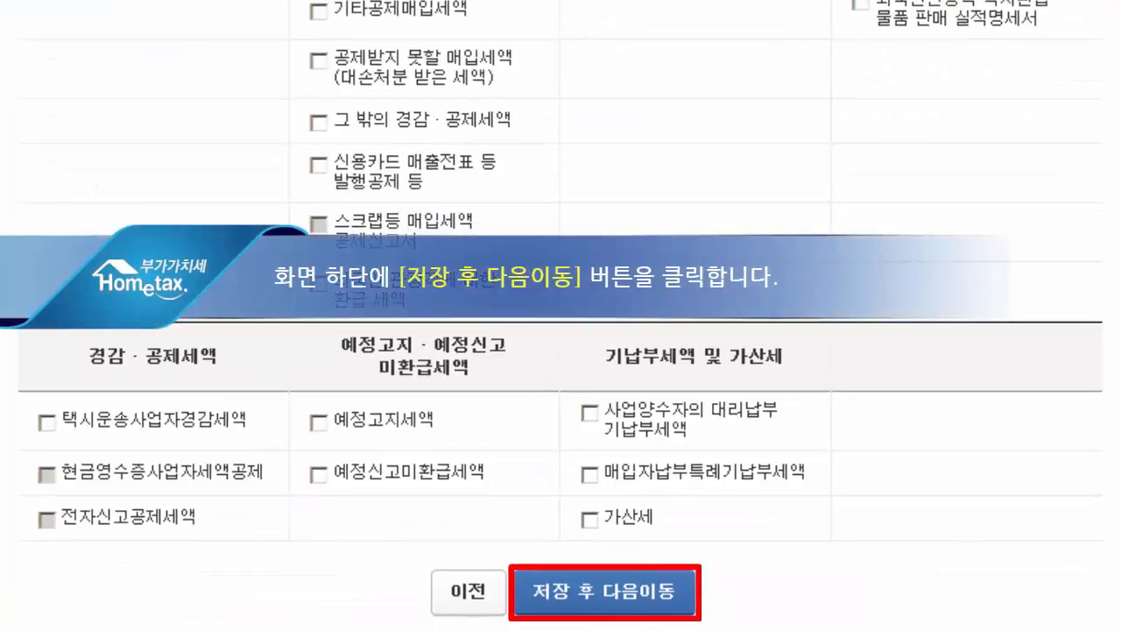
{"action": "left_click", "coordinate": [596, 591]}
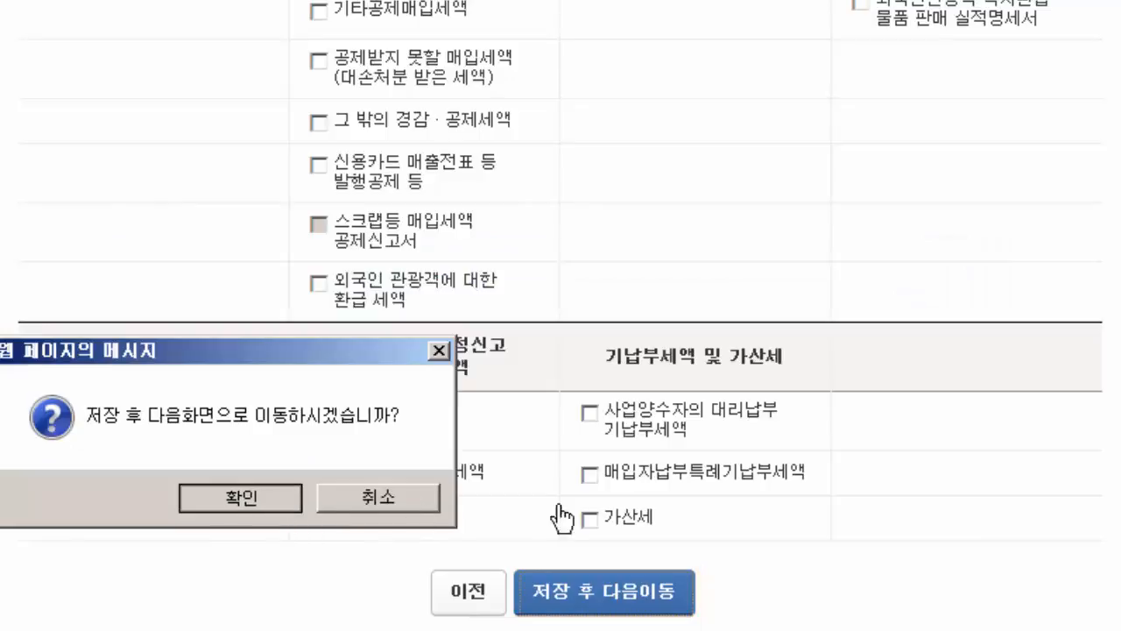
{"action": "key", "text": "Return"}
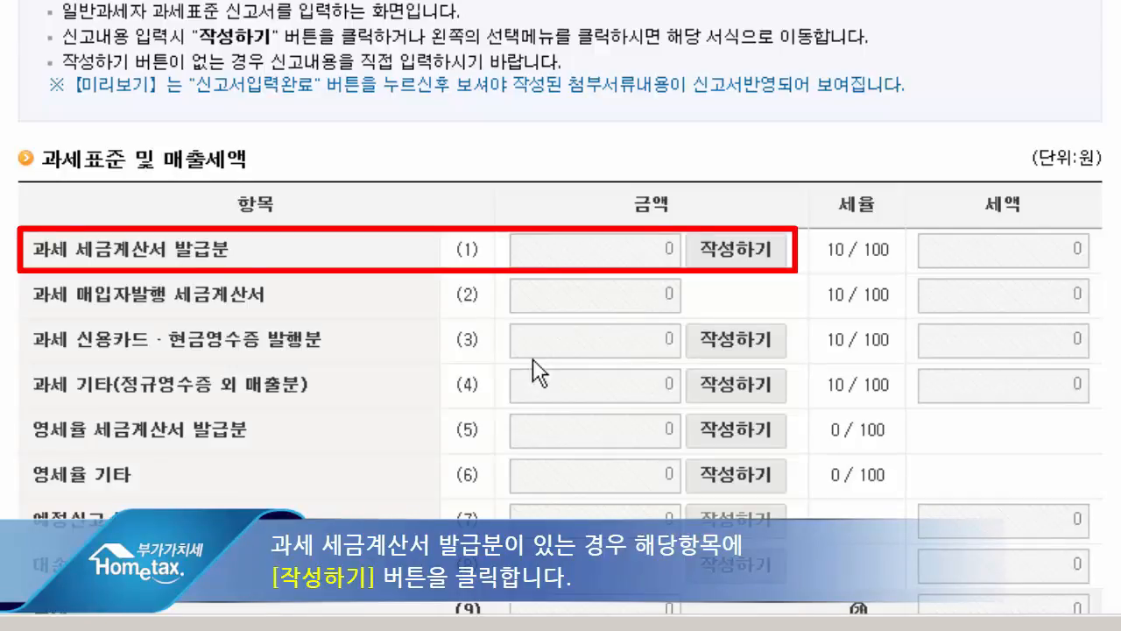
Step: Open the entry form for taxable sales with issued tax invoices (과세 세금계산서 발급분) and enter and verify the customer's business registration number
{"action": "left_click", "coordinate": [734, 254]}
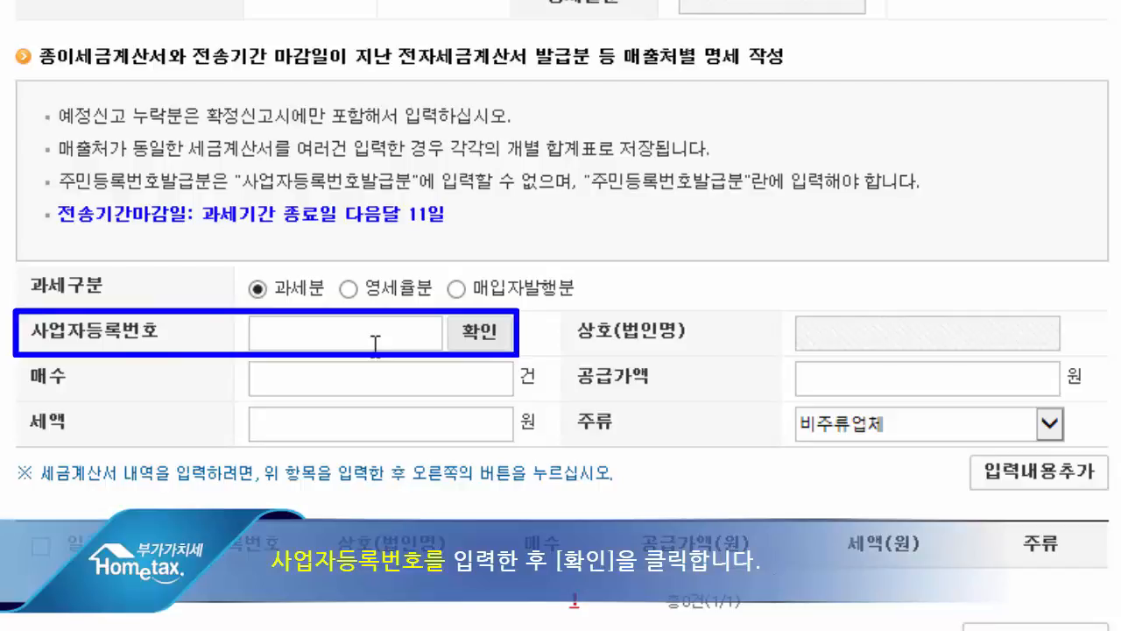
{"action": "type", "text": "101"}
{"action": "left_click", "coordinate": [479, 335]}
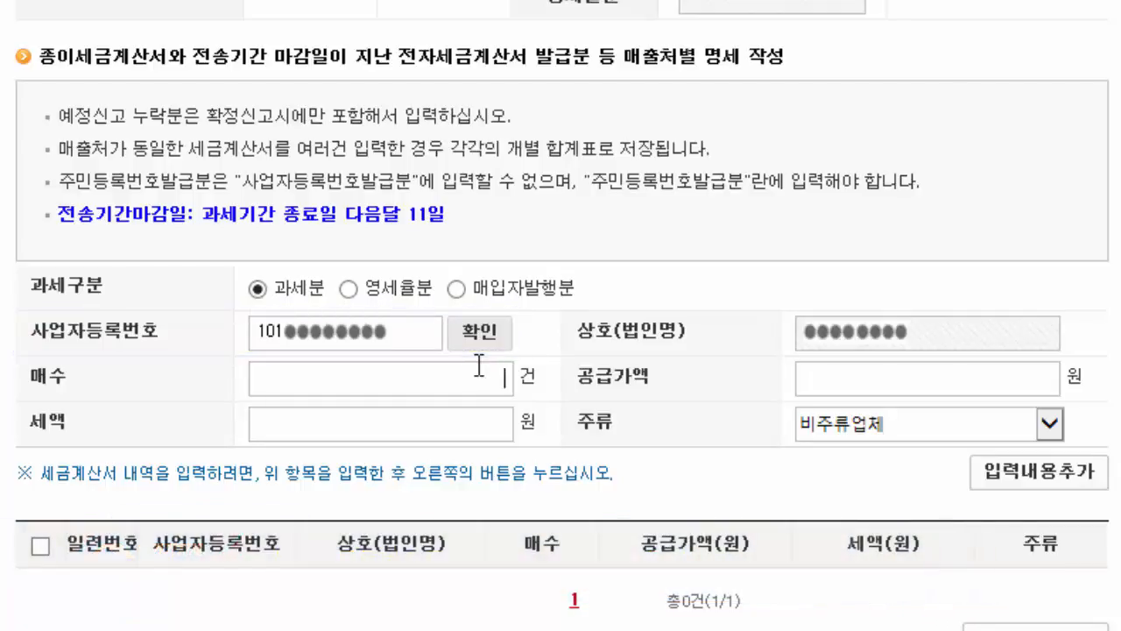
Step: Add a taxable (과세분) sales entry with 2 invoices and a supply value of 20,000,000 won to the customer list
{"action": "type", "text": "2"}
{"action": "key", "text": "Tab"}
{"action": "type", "text": "2"}
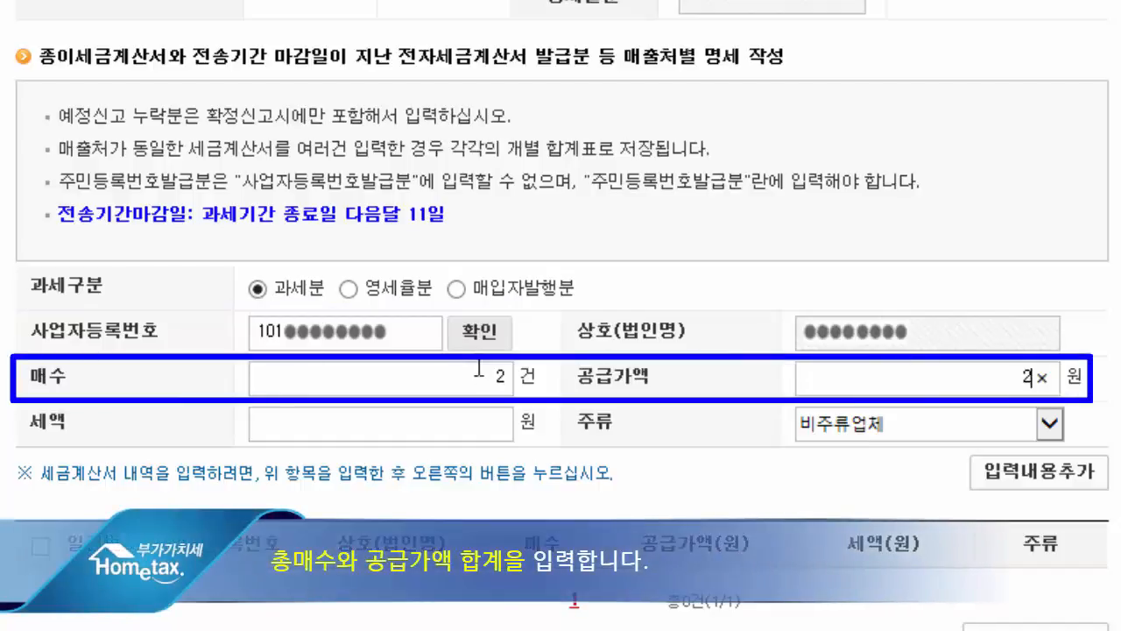
{"action": "type", "text": "0000"}
{"action": "key", "text": "Tab"}
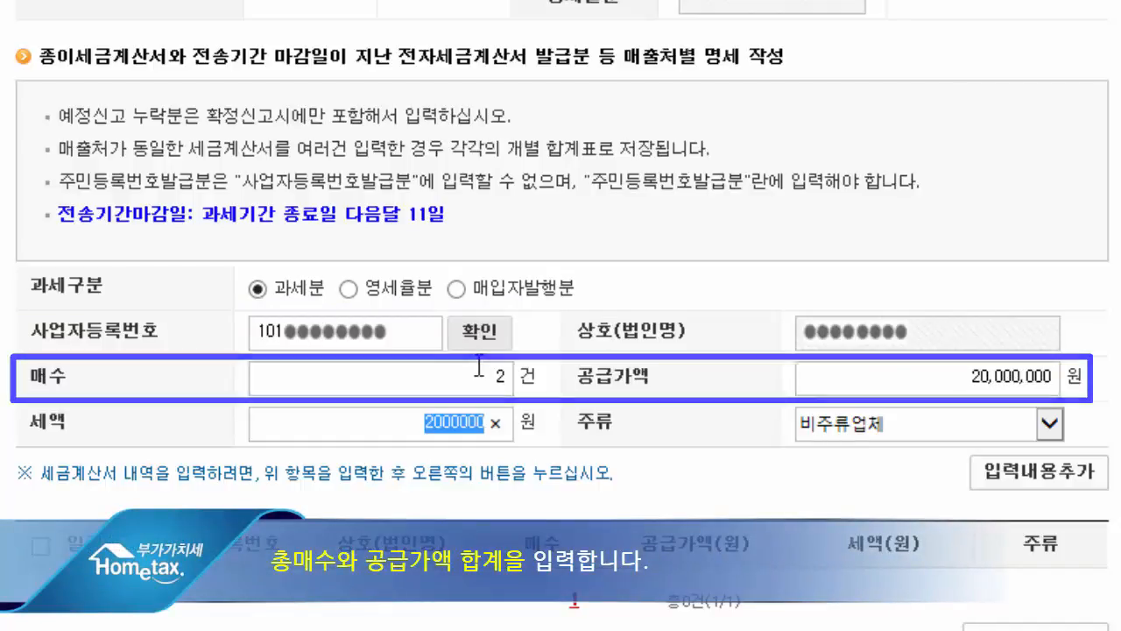
{"action": "key", "text": "Tab"}
{"action": "key", "text": "Tab"}
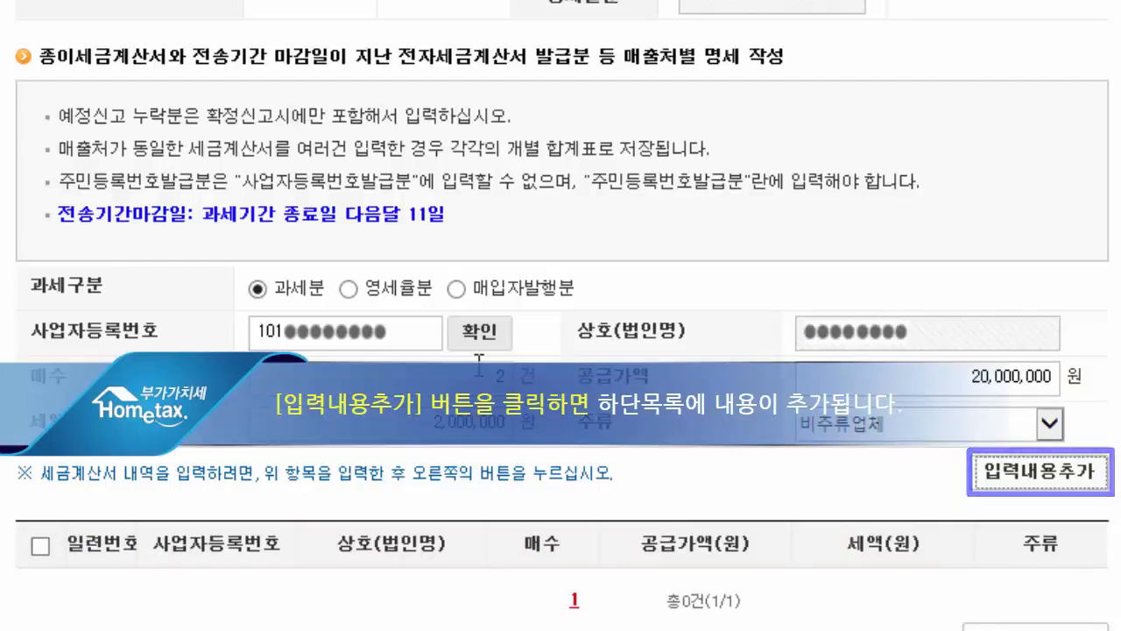
{"action": "key", "text": "Return"}
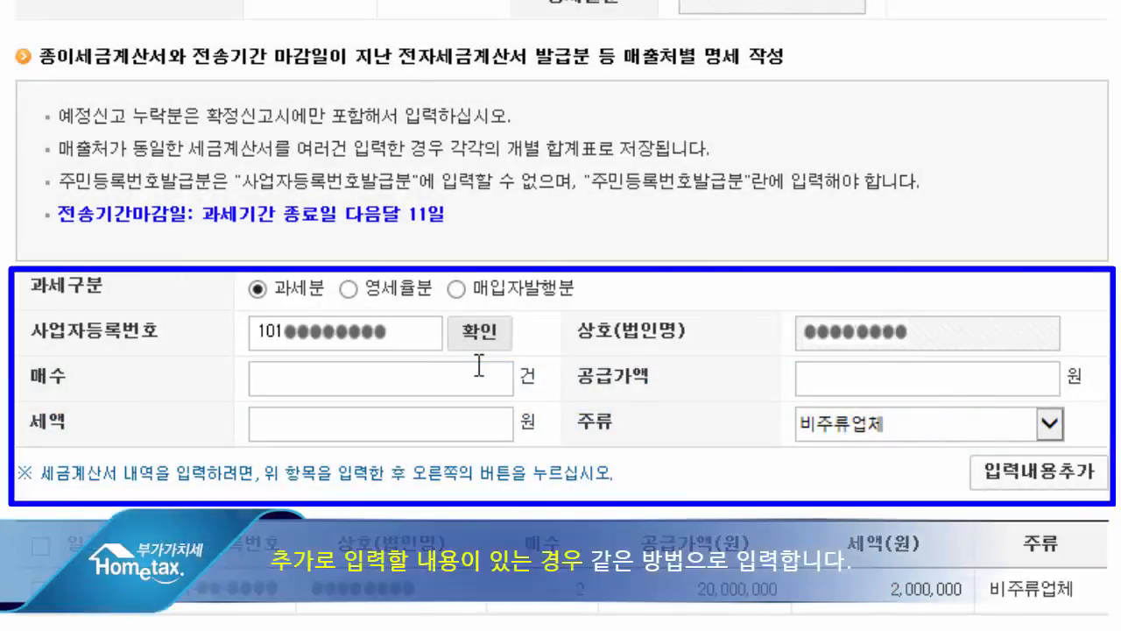
Step: Add another taxable sales entry for the same customer with 1 invoice and a supply value of 18,000,000 won
{"action": "type", "text": "1"}
{"action": "key", "text": "Tab"}
{"action": "type", "text": "18000000"}
{"action": "key", "text": "Tab"}
{"action": "key", "text": "Tab"}
{"action": "key", "text": "Tab"}
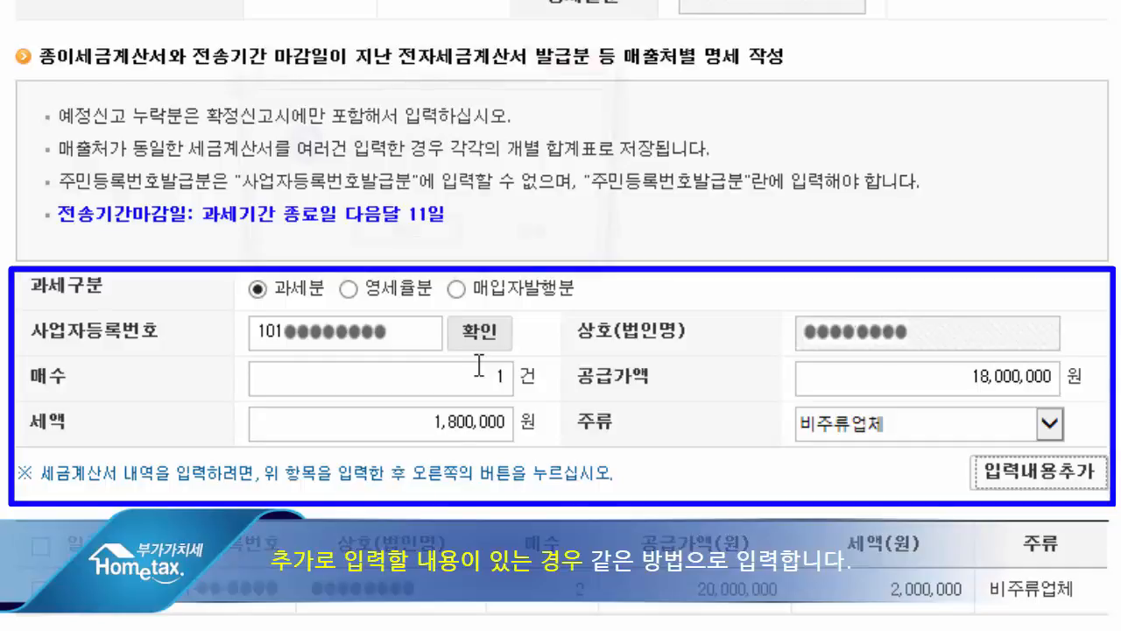
{"action": "key", "text": "Return"}
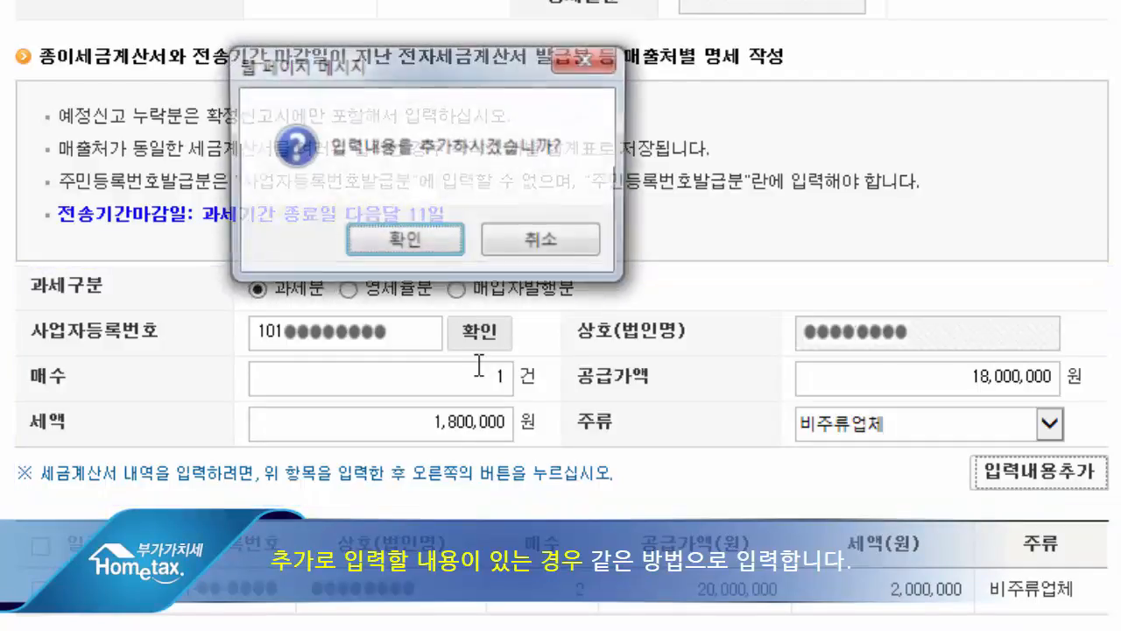
{"action": "key", "text": "Return"}
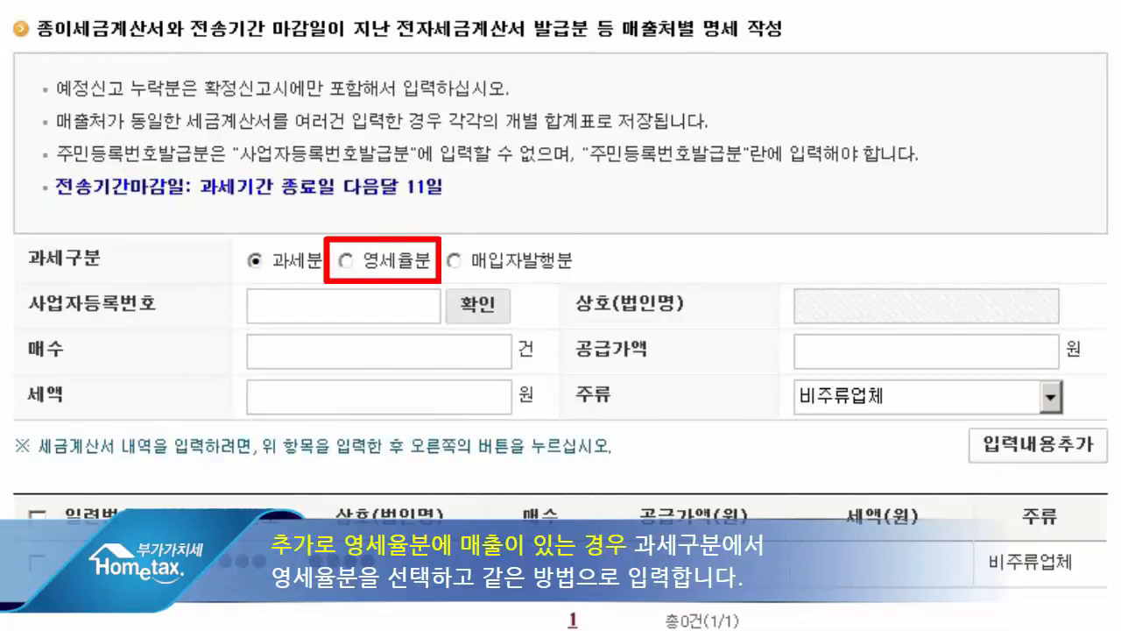
Step: Add a zero-rated (영세율분) sales entry with the customer's business registration number, 1 invoice and a supply value of 10,000,000 won
{"action": "left_click", "coordinate": [346, 260]}
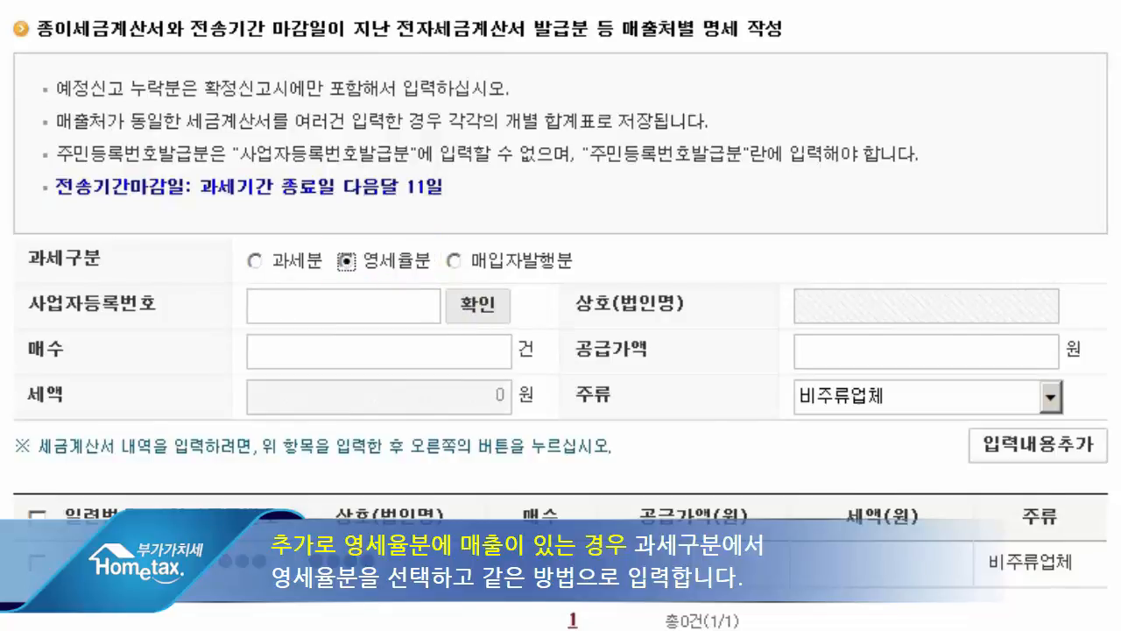
{"action": "left_click", "coordinate": [363, 311]}
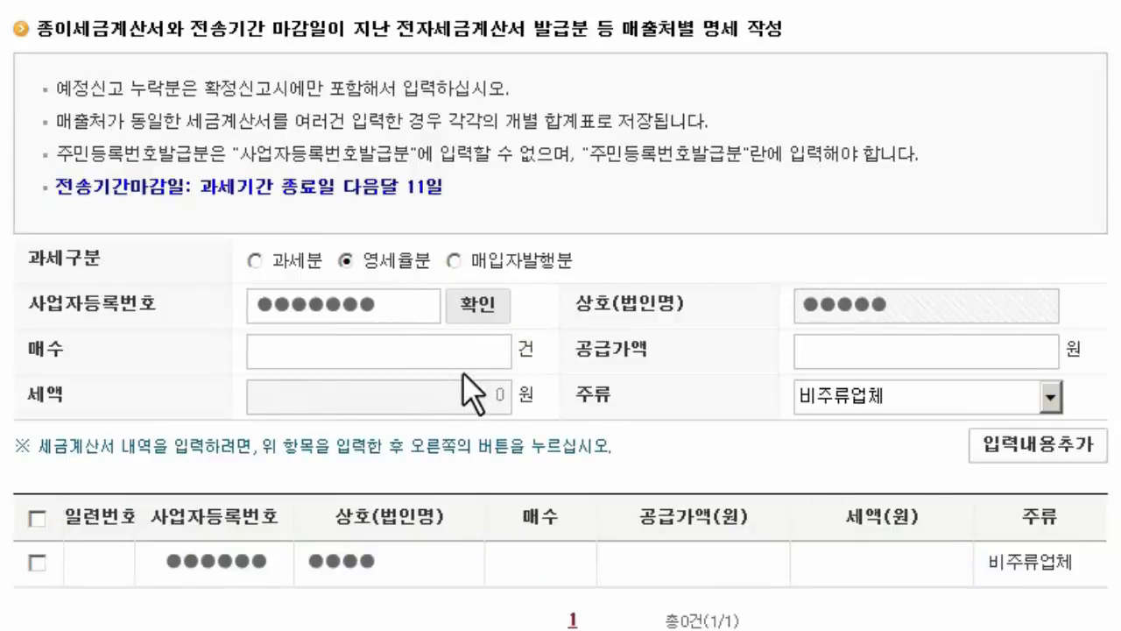
{"action": "left_click", "coordinate": [465, 351]}
{"action": "type", "text": "1"}
{"action": "key", "text": "Tab"}
{"action": "type", "text": "10000000"}
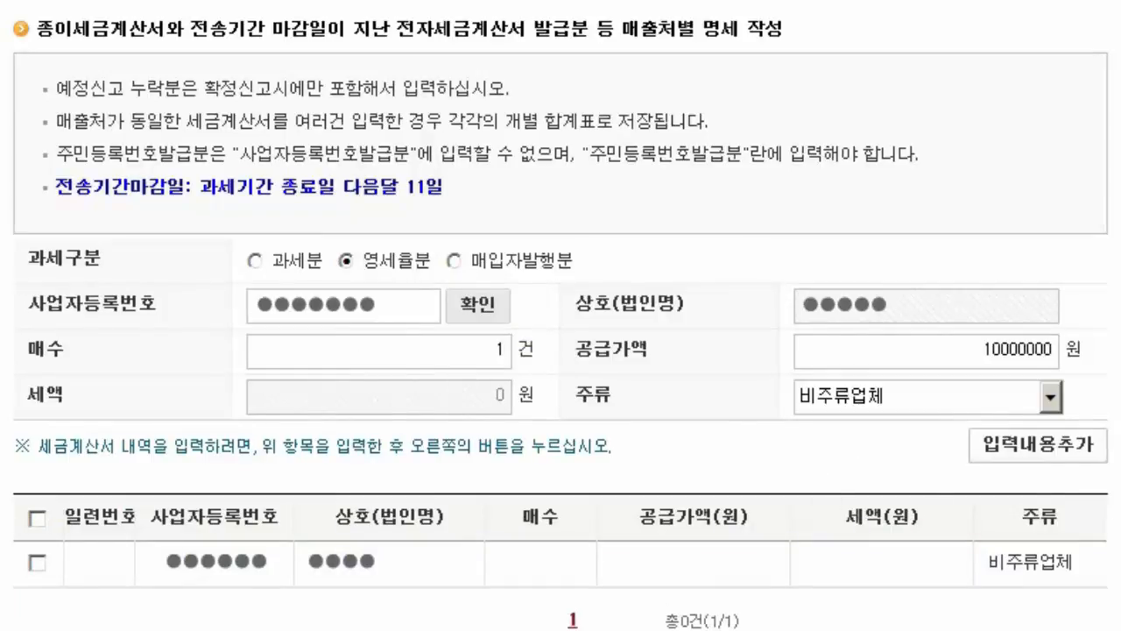
{"action": "left_click", "coordinate": [1038, 454]}
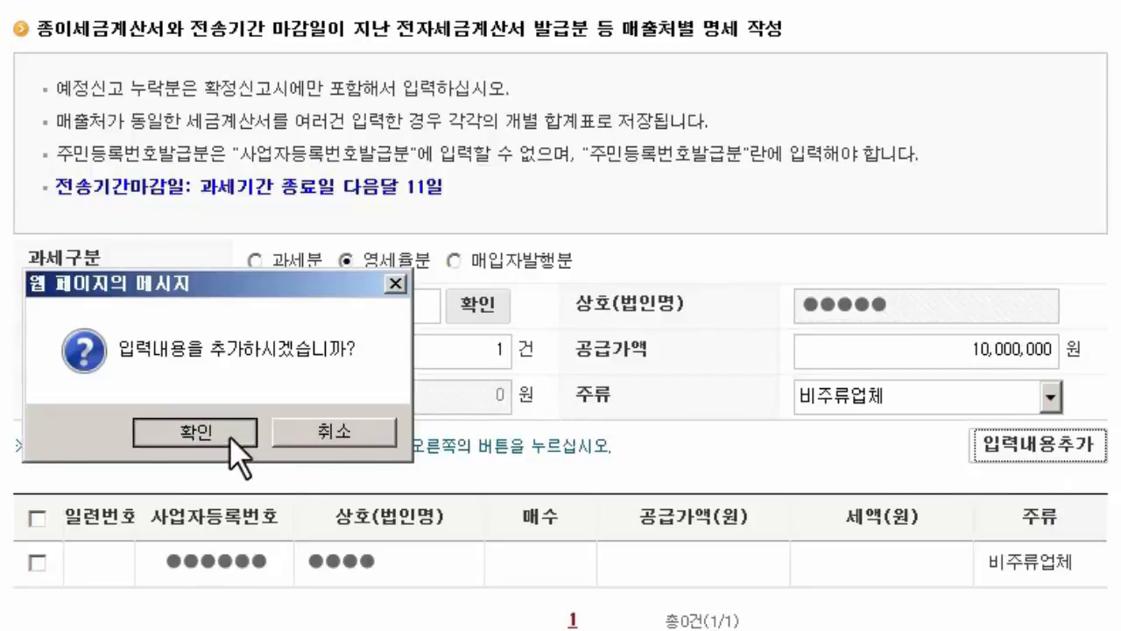
{"action": "left_click", "coordinate": [230, 435]}
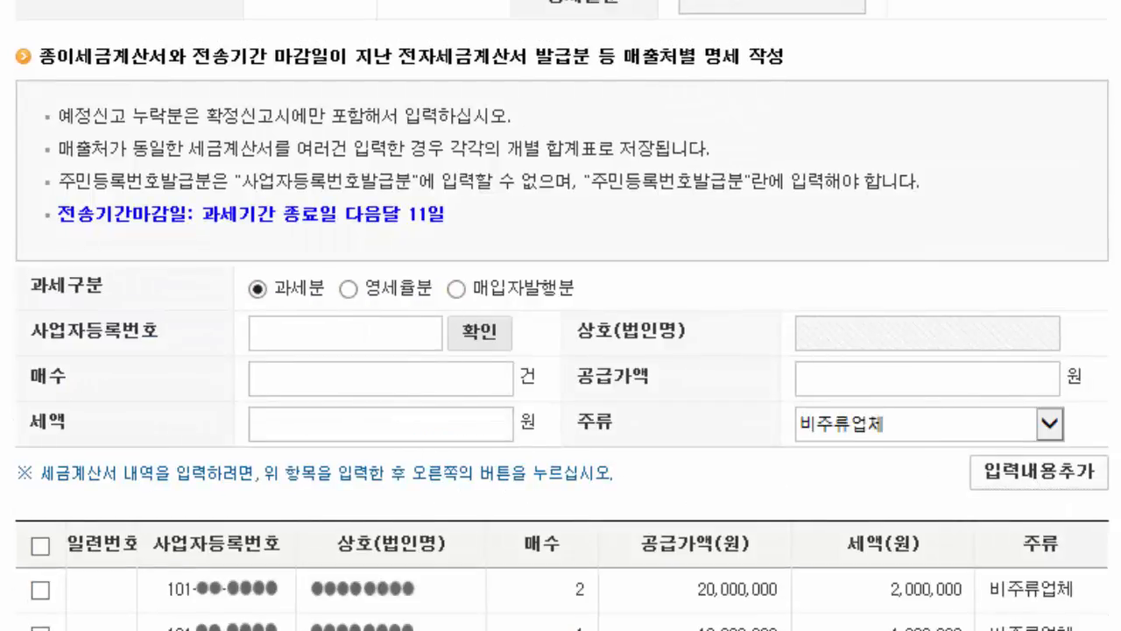
Step: Complete the input of the sales tax invoice summary by customer (매출처별 세금계산서 합계)
{"action": "scroll", "coordinate": [577, 551], "scroll_direction": "down", "scroll_amount": 6}
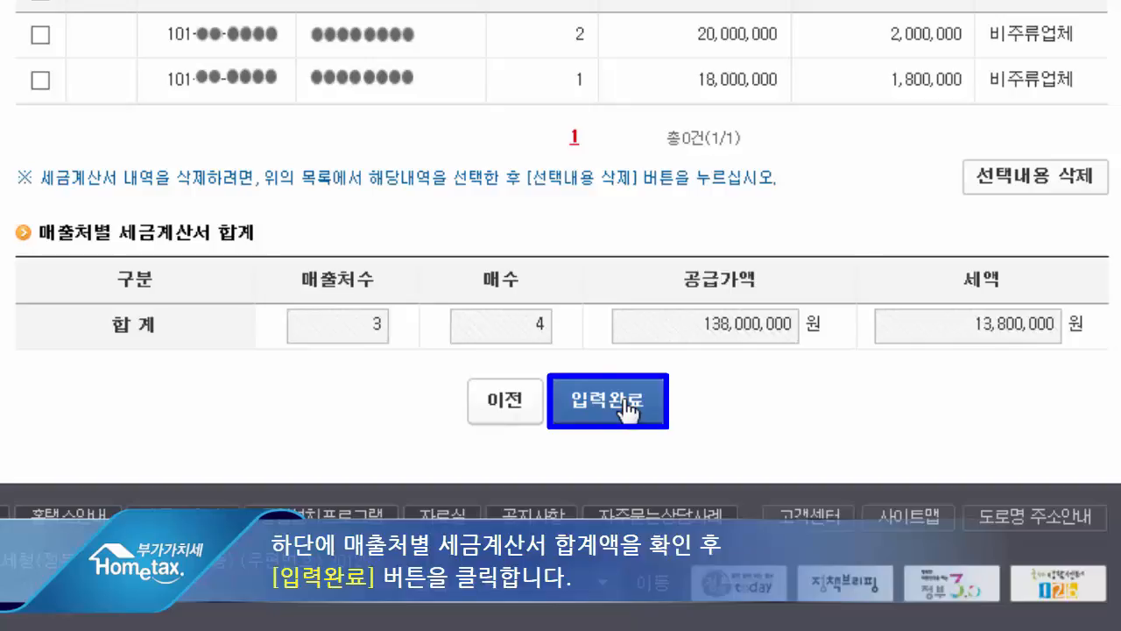
{"action": "left_click", "coordinate": [626, 405]}
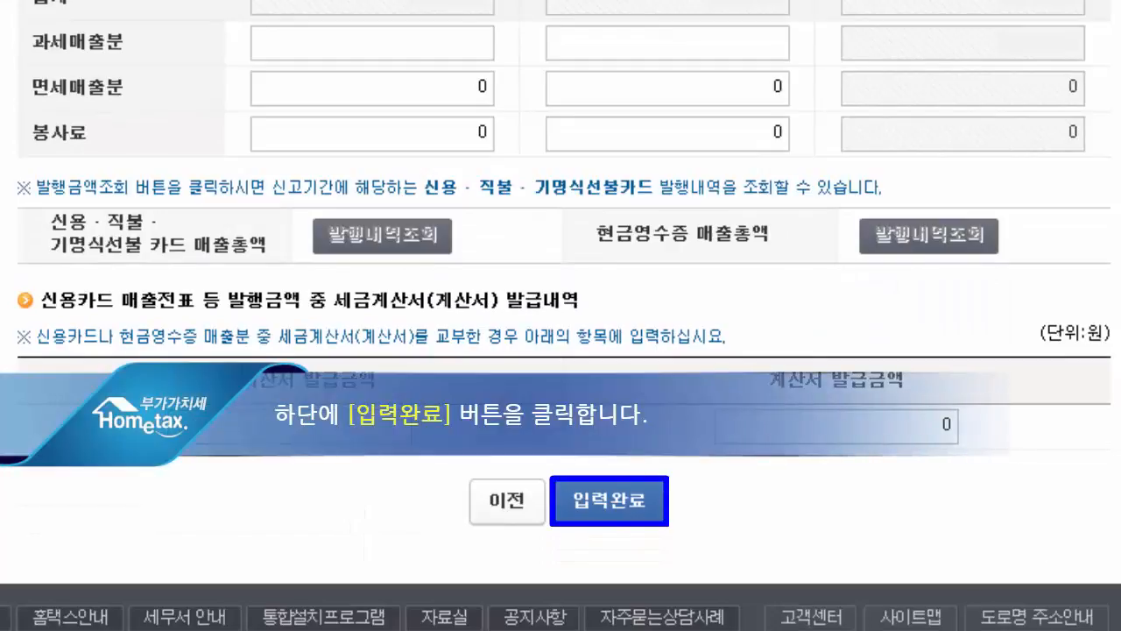
Step: Complete and save the credit card sales slip summary and the credit card and other sales form
{"action": "left_click", "coordinate": [609, 498]}
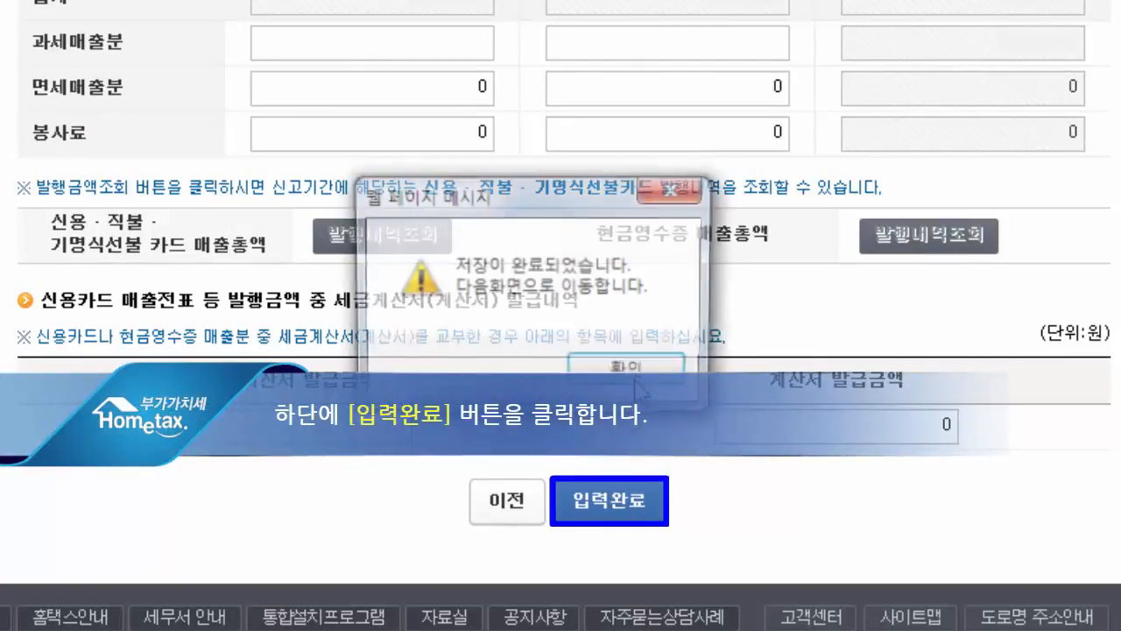
{"action": "left_click", "coordinate": [635, 368]}
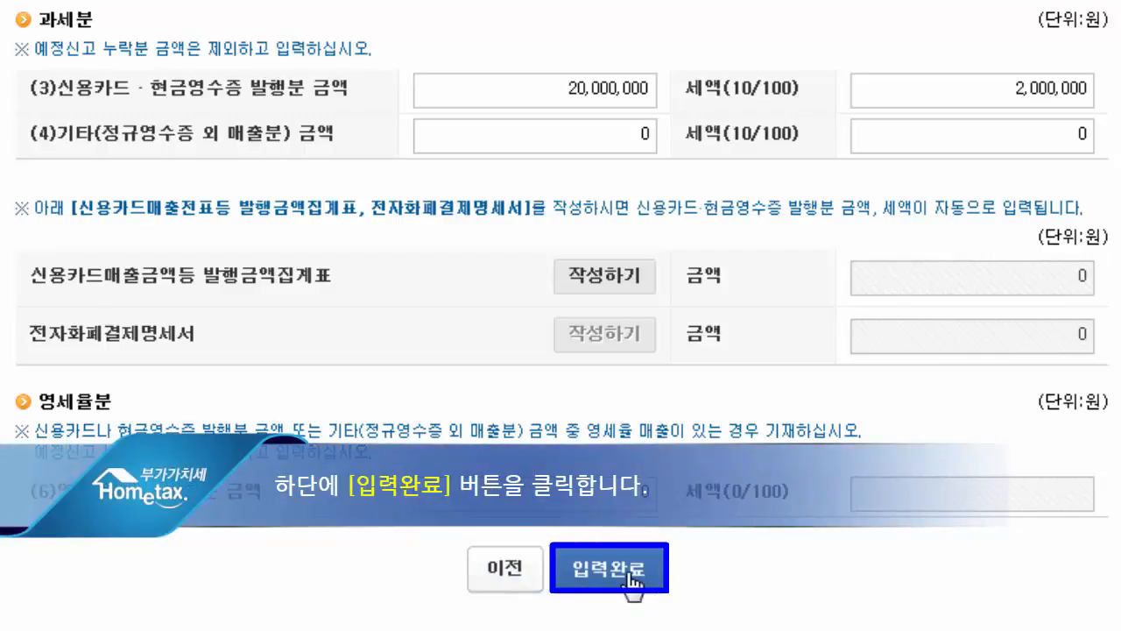
{"action": "left_click", "coordinate": [630, 579]}
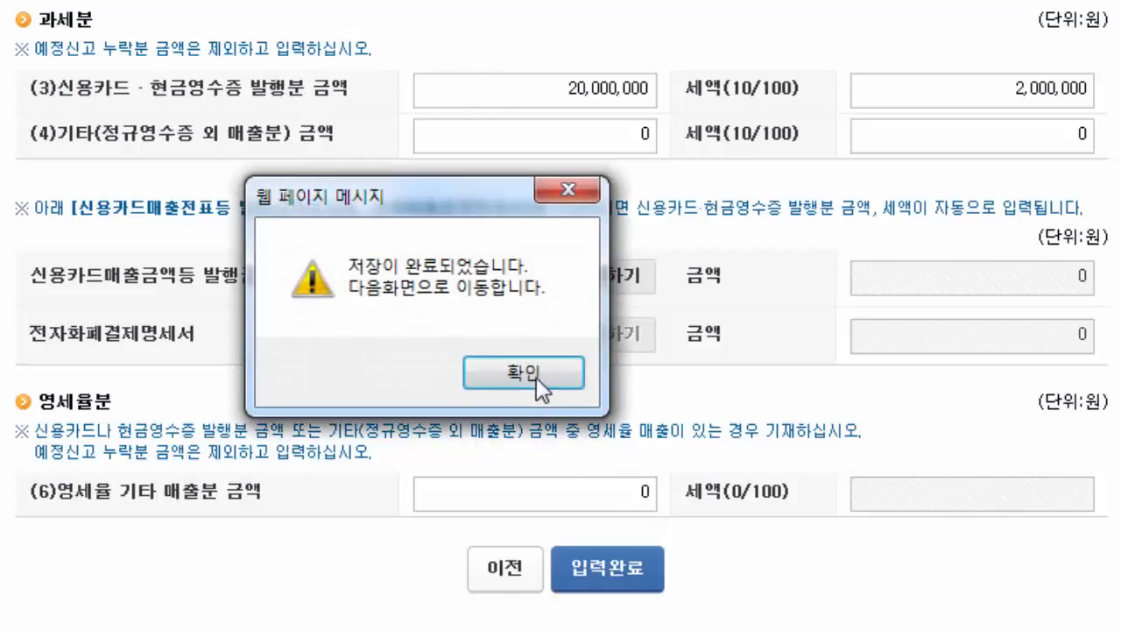
{"action": "left_click", "coordinate": [536, 377]}
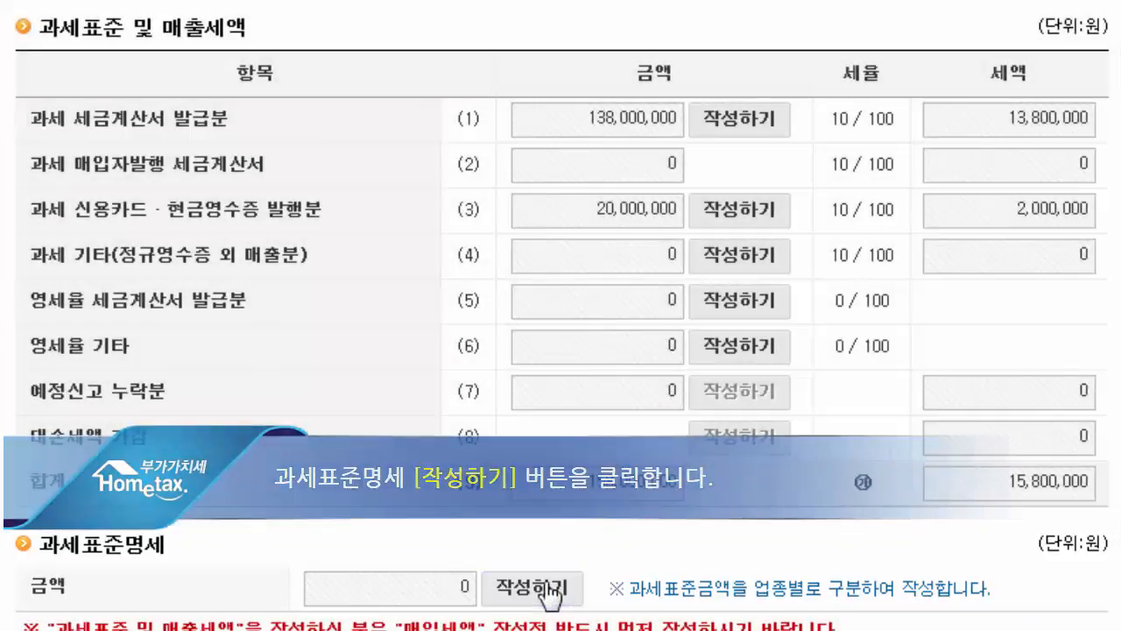
Step: Fill in the tax base details (과세표준명세) with 158,000,000 won for business code 293001 and save them
{"action": "left_click", "coordinate": [532, 587]}
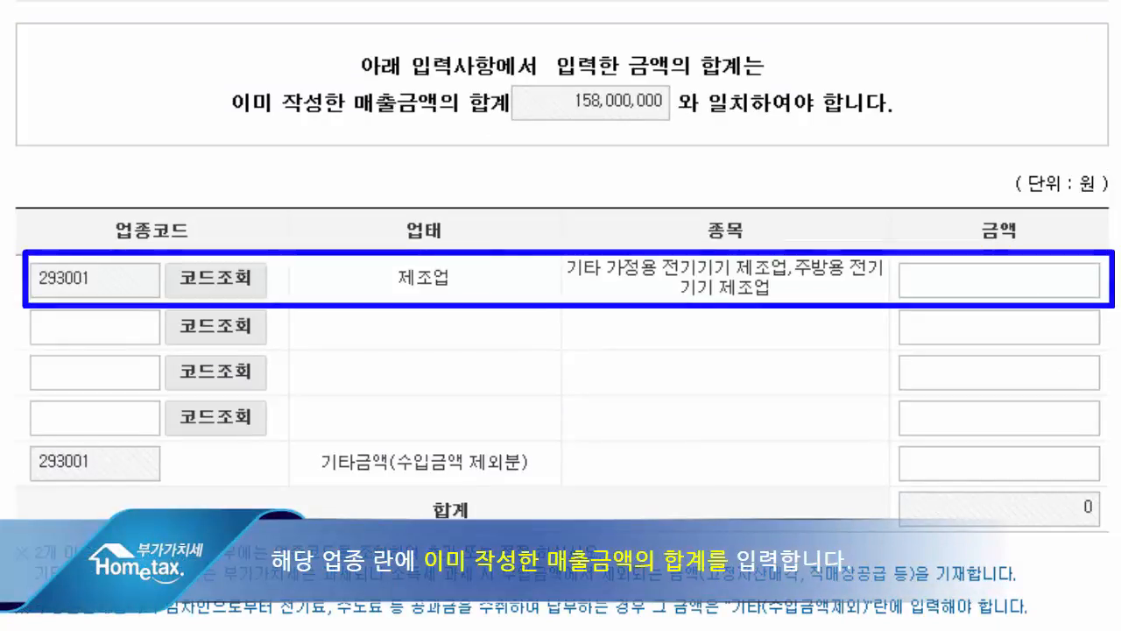
{"action": "type", "text": "158000000"}
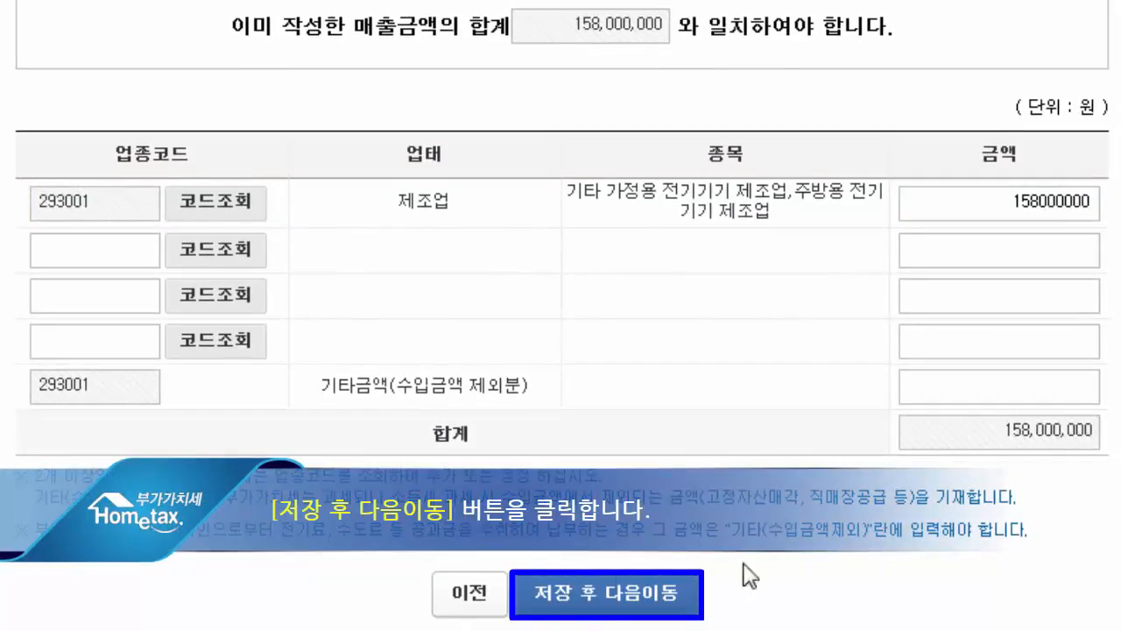
{"action": "left_click", "coordinate": [555, 596]}
{"action": "left_click", "coordinate": [393, 350]}
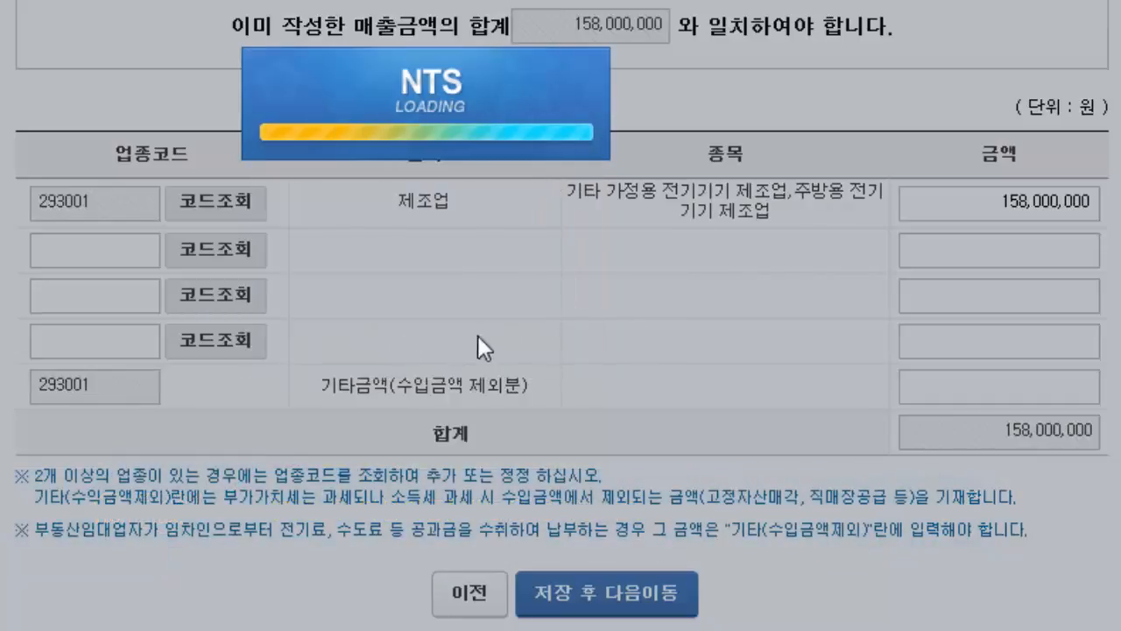
{"action": "left_click", "coordinate": [515, 340]}
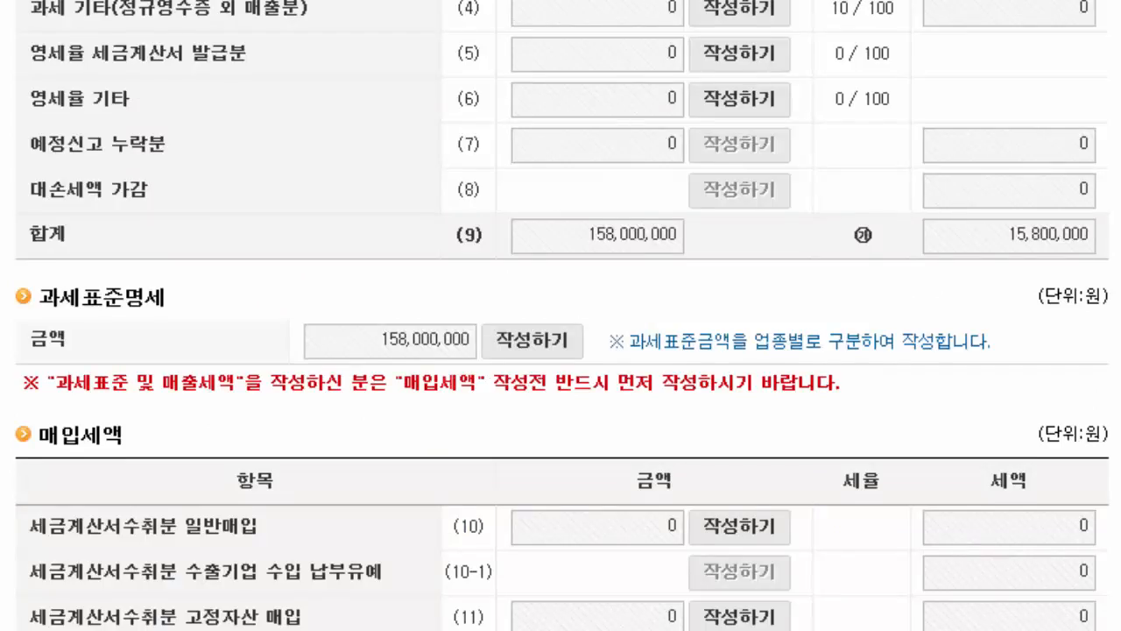
Step: Open the purchase tax invoice summary for general purchases (세금계산서수취분 일반매입) at the supplier count for invoices issued to business registration numbers
{"action": "scroll", "coordinate": [561, 315], "scroll_direction": "down", "scroll_amount": 4}
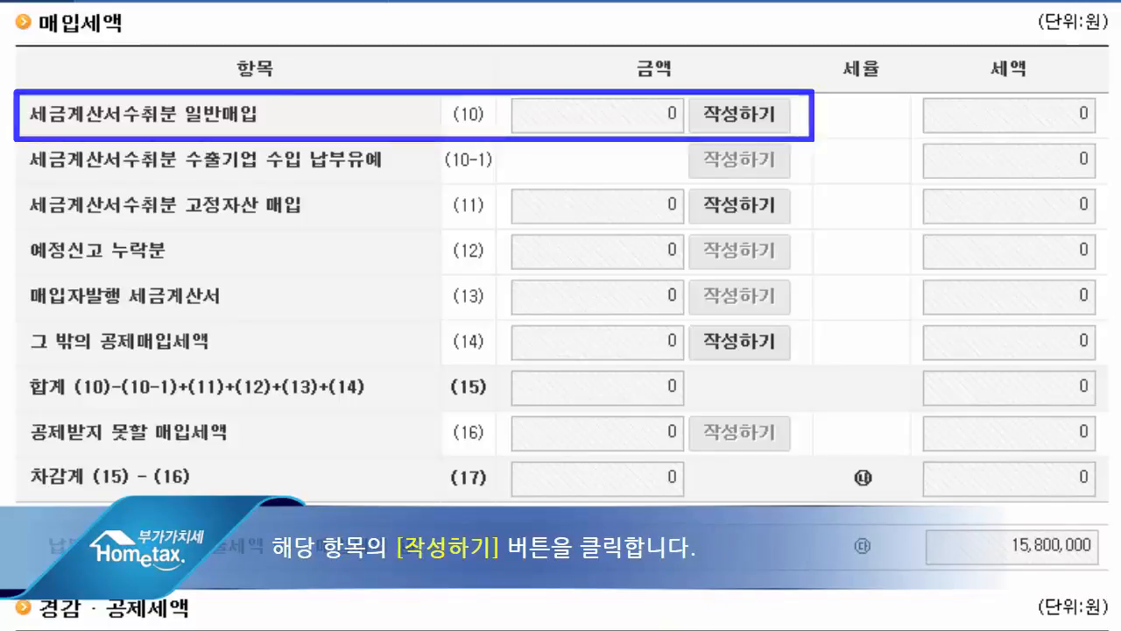
{"action": "left_click", "coordinate": [729, 114]}
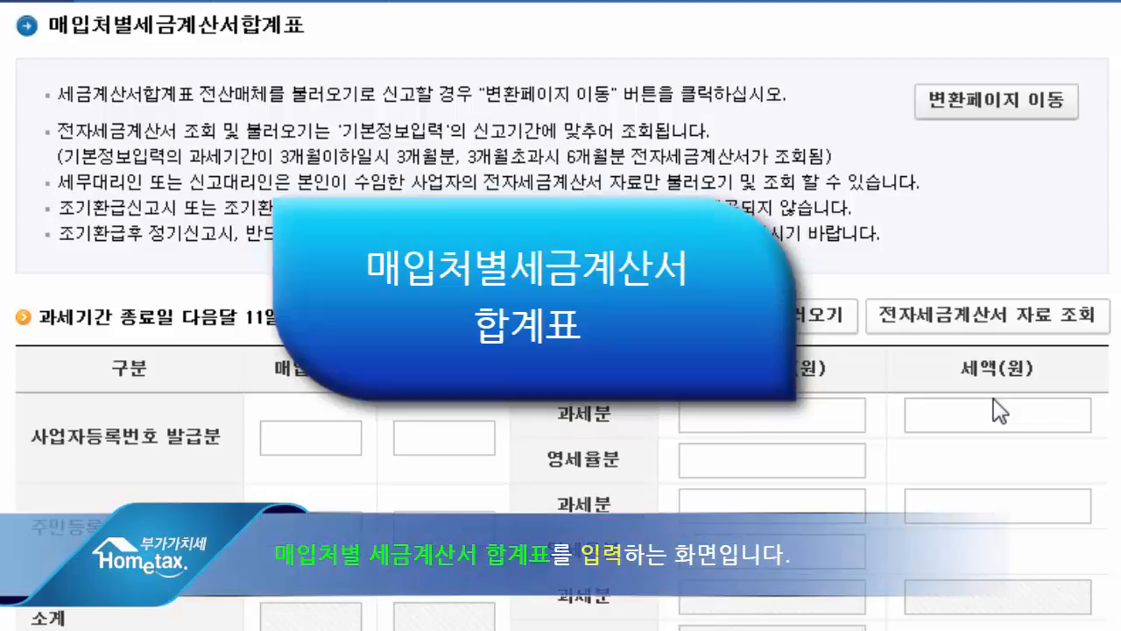
{"action": "left_click", "coordinate": [335, 449]}
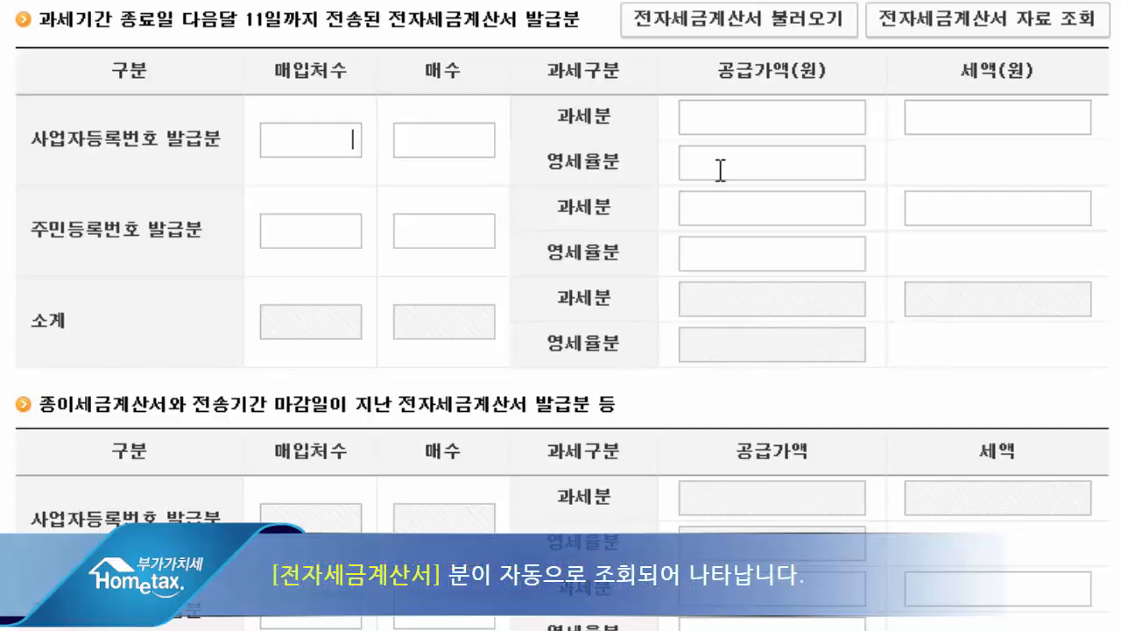
Step: Enter a taxable paper-invoice purchase with the supplier's business registration number, 1 invoice and a supply value of 50,000,000 won
{"action": "scroll", "coordinate": [720, 170], "scroll_direction": "down", "scroll_amount": 10}
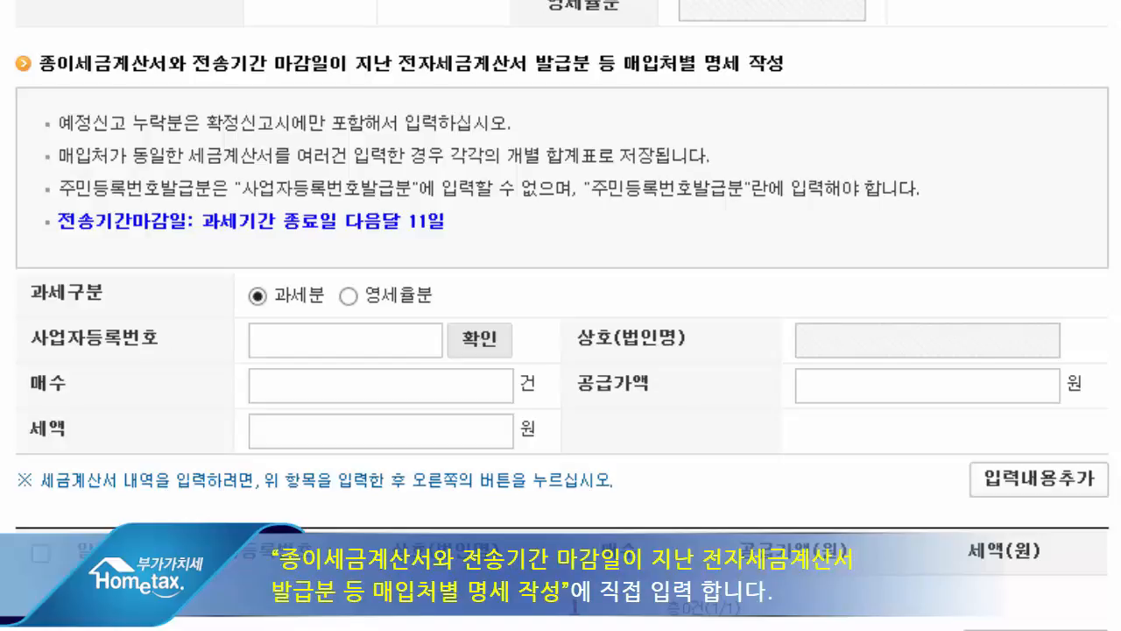
{"action": "left_click", "coordinate": [402, 348]}
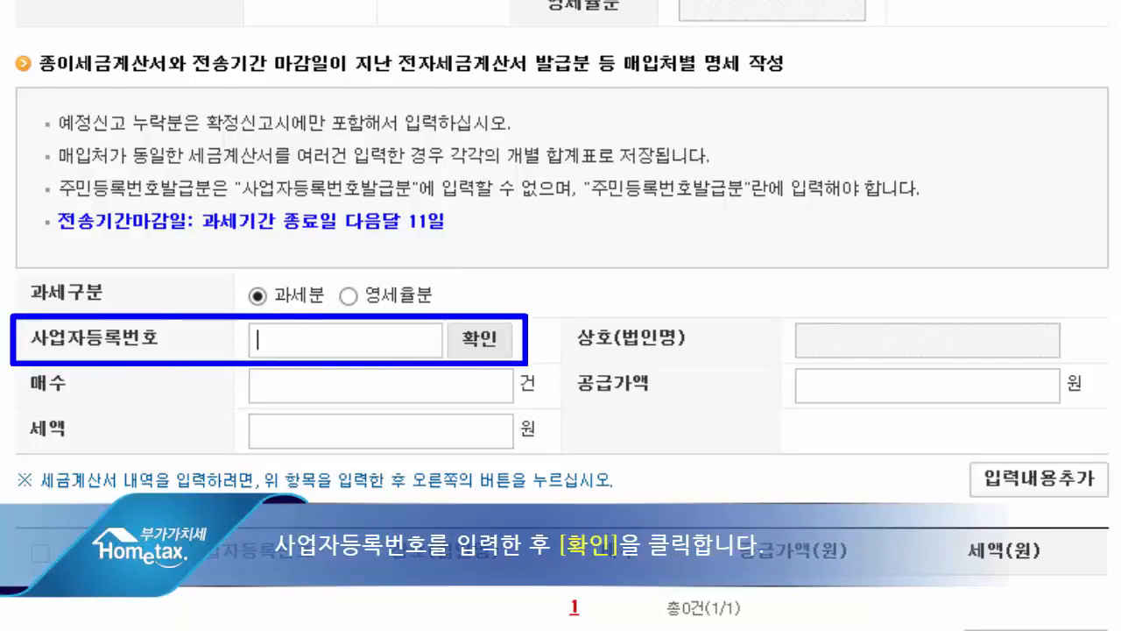
{"action": "type", "text": "205●●●●●●●●●"}
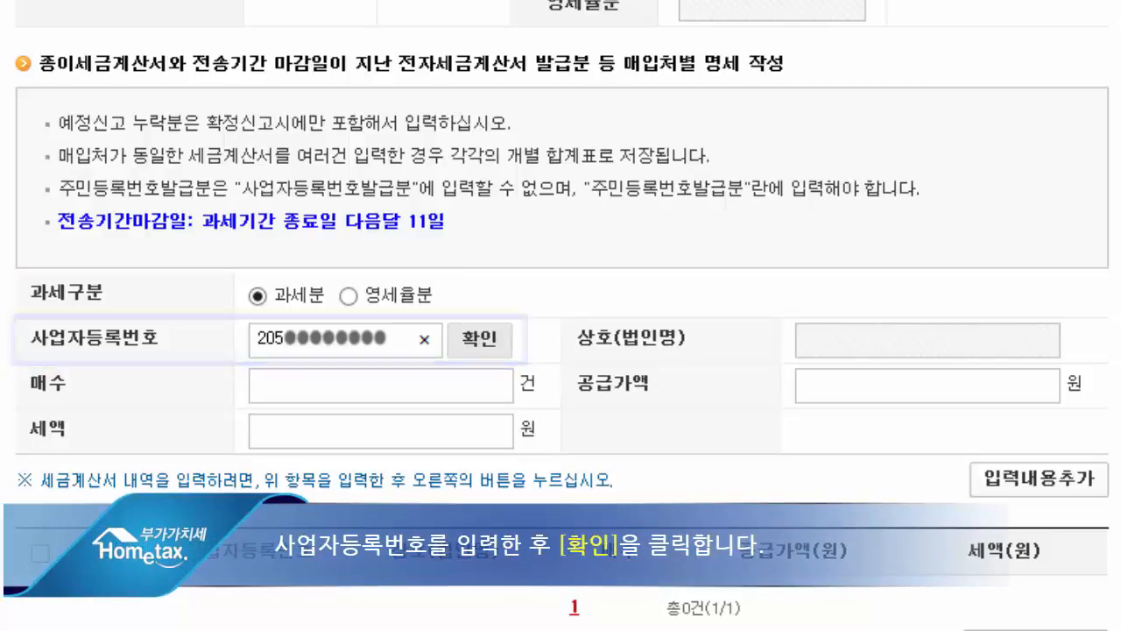
{"action": "left_click", "coordinate": [499, 385]}
{"action": "type", "text": "1"}
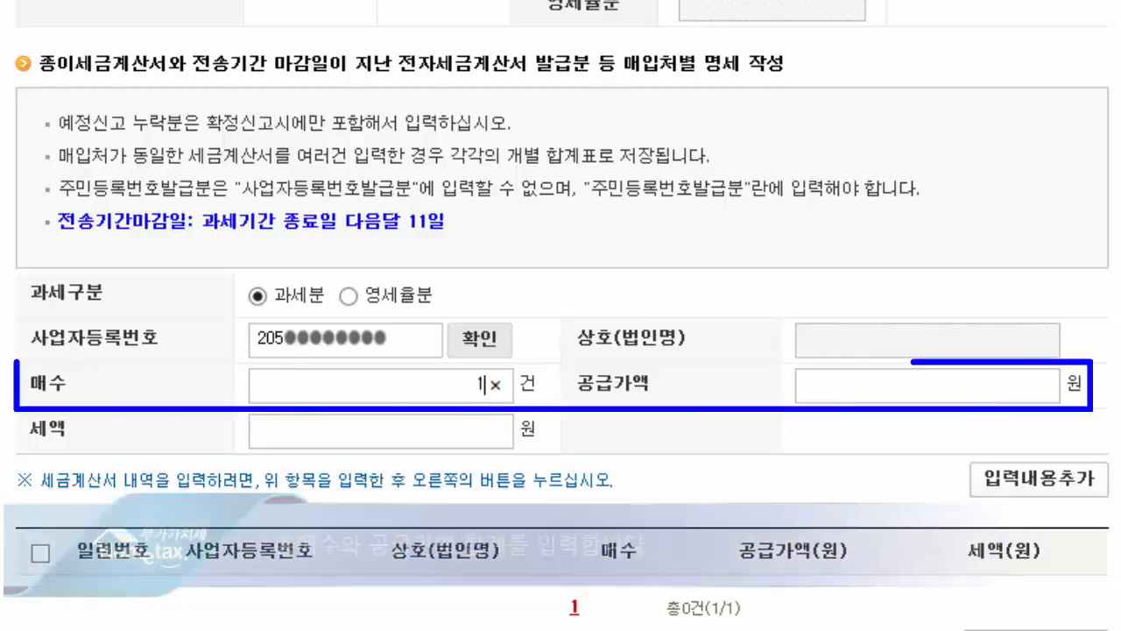
{"action": "left_click", "coordinate": [1042, 386]}
{"action": "type", "text": "5000000"}
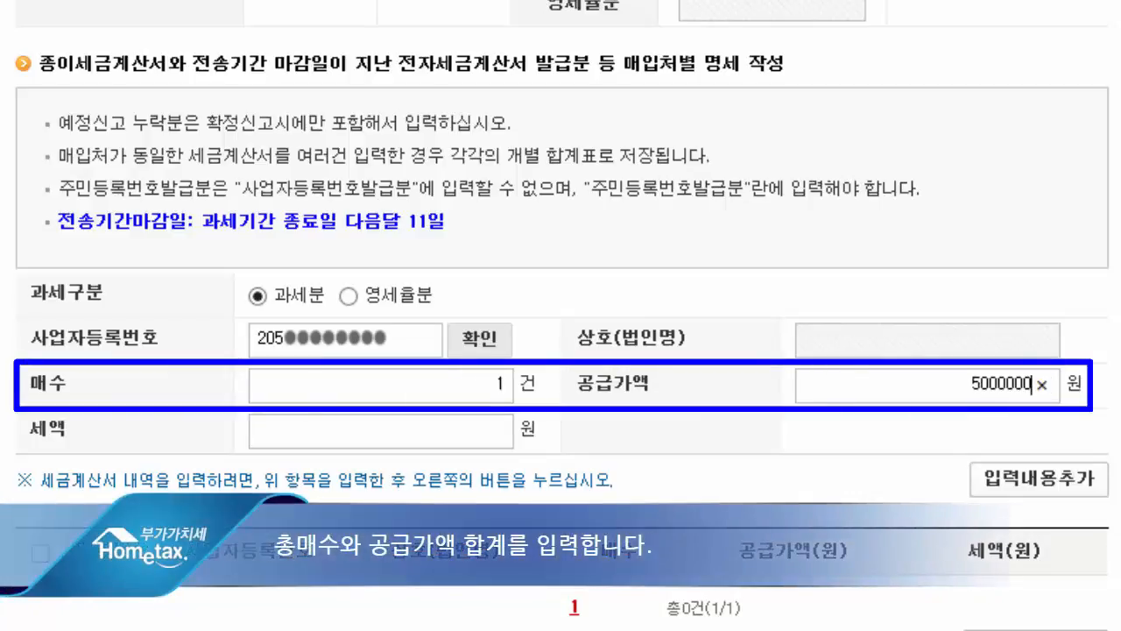
{"action": "key", "text": "Tab"}
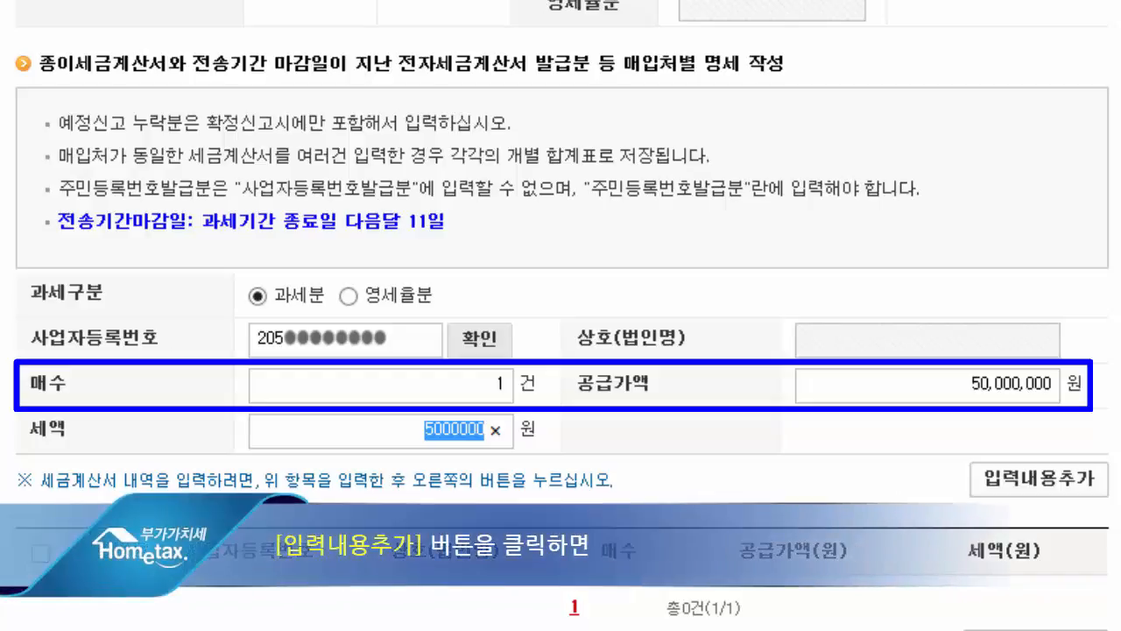
Step: Add the entered invoice to the supplier list and complete the purchase tax invoice summary by supplier (매입처별 세금계산서 합계)
{"action": "left_click", "coordinate": [1039, 479]}
{"action": "left_click", "coordinate": [403, 242]}
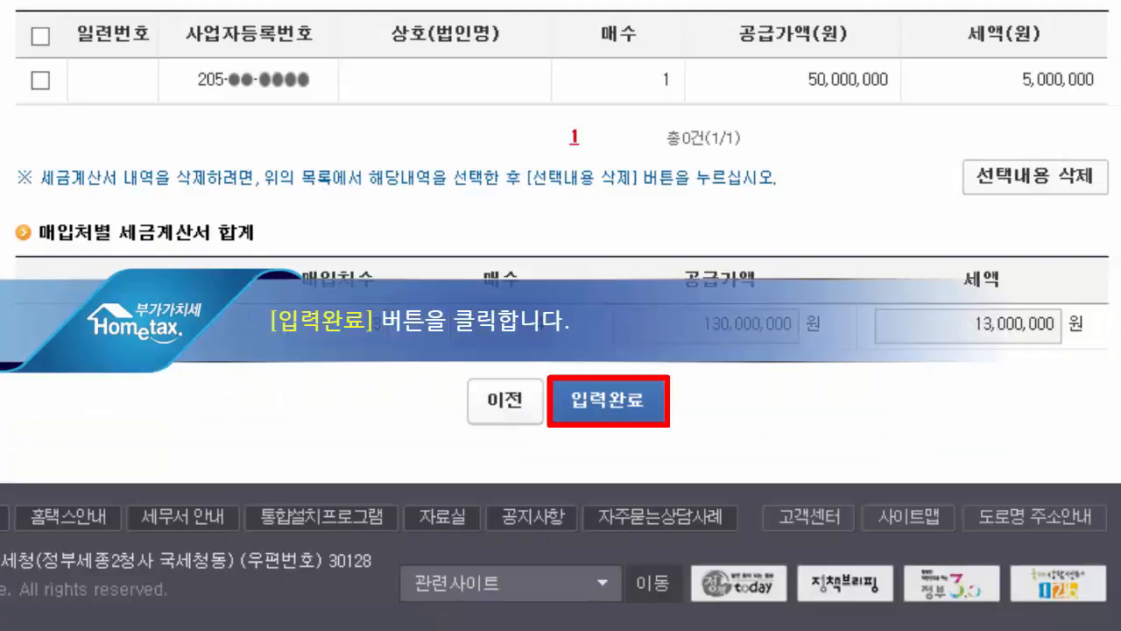
{"action": "left_click", "coordinate": [608, 407]}
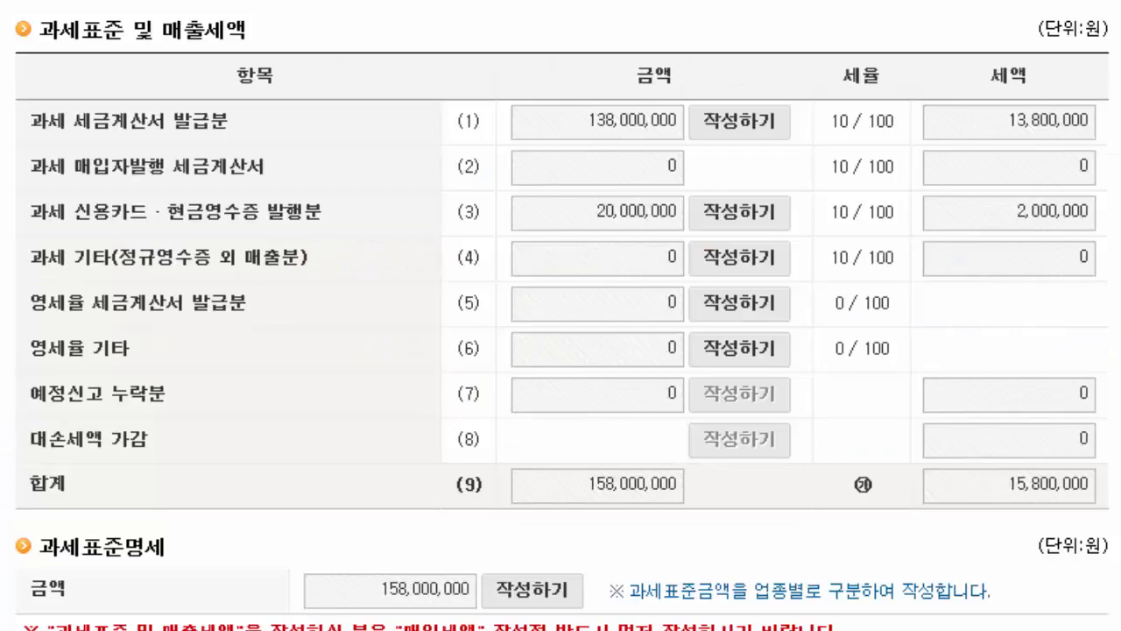
Step: Complete and save the depreciable asset acquisition statement for the machinery (기계장치) purchase of 10,000,000 won
{"action": "scroll", "coordinate": [561, 316], "scroll_direction": "down", "scroll_amount": 5}
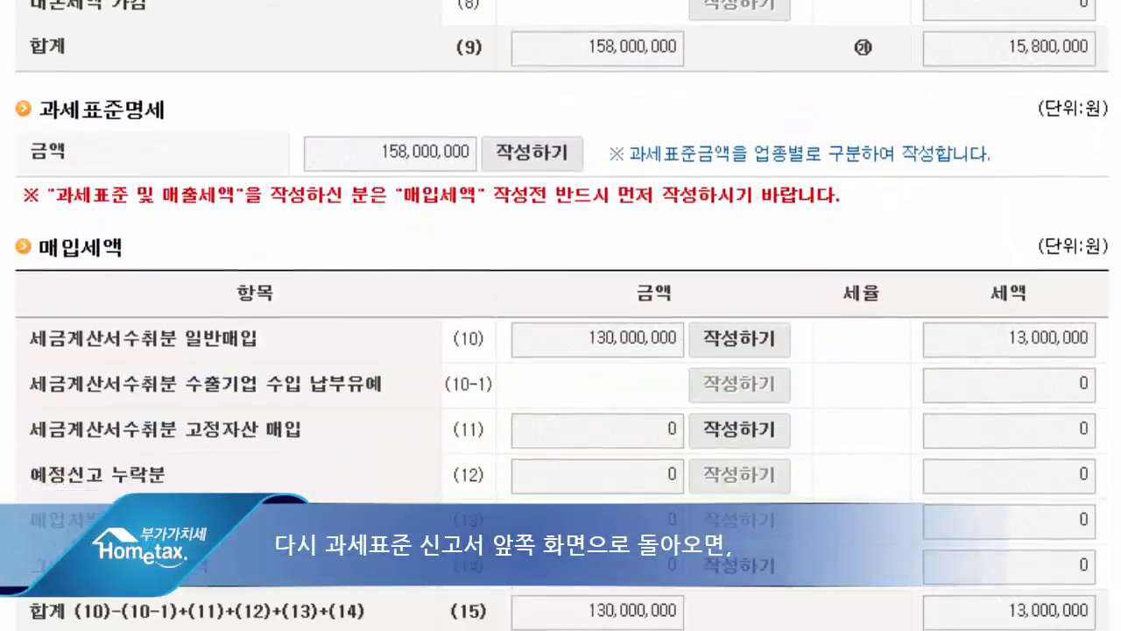
{"action": "scroll", "coordinate": [561, 315], "scroll_direction": "down", "scroll_amount": 1}
{"action": "scroll", "coordinate": [560, 316], "scroll_direction": "up", "scroll_amount": 1}
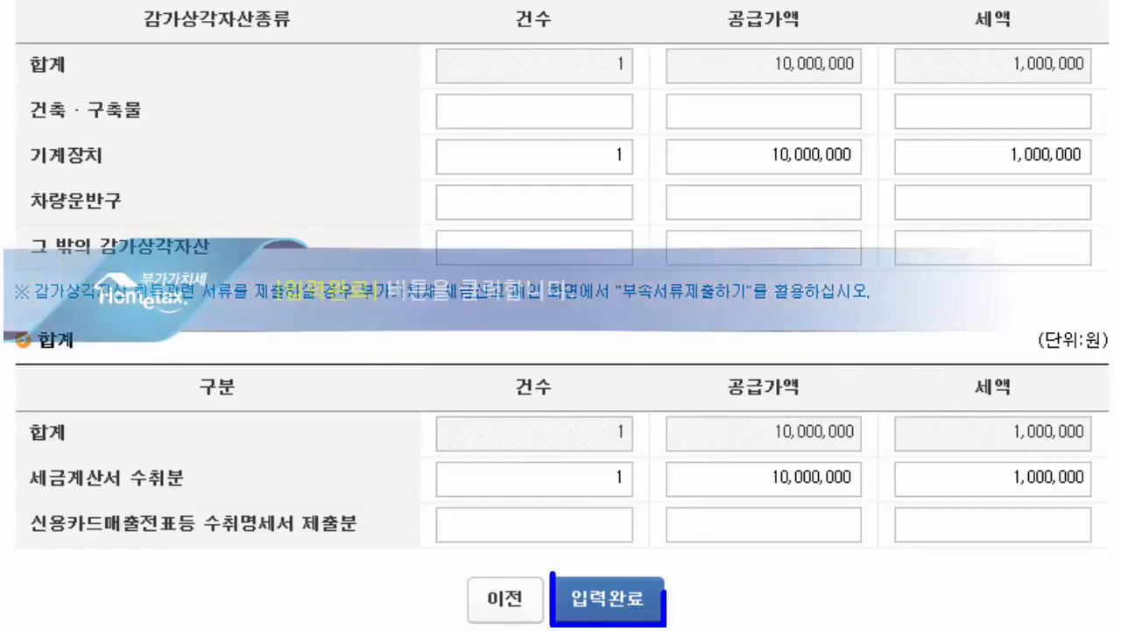
{"action": "left_click", "coordinate": [631, 603]}
{"action": "left_click", "coordinate": [521, 439]}
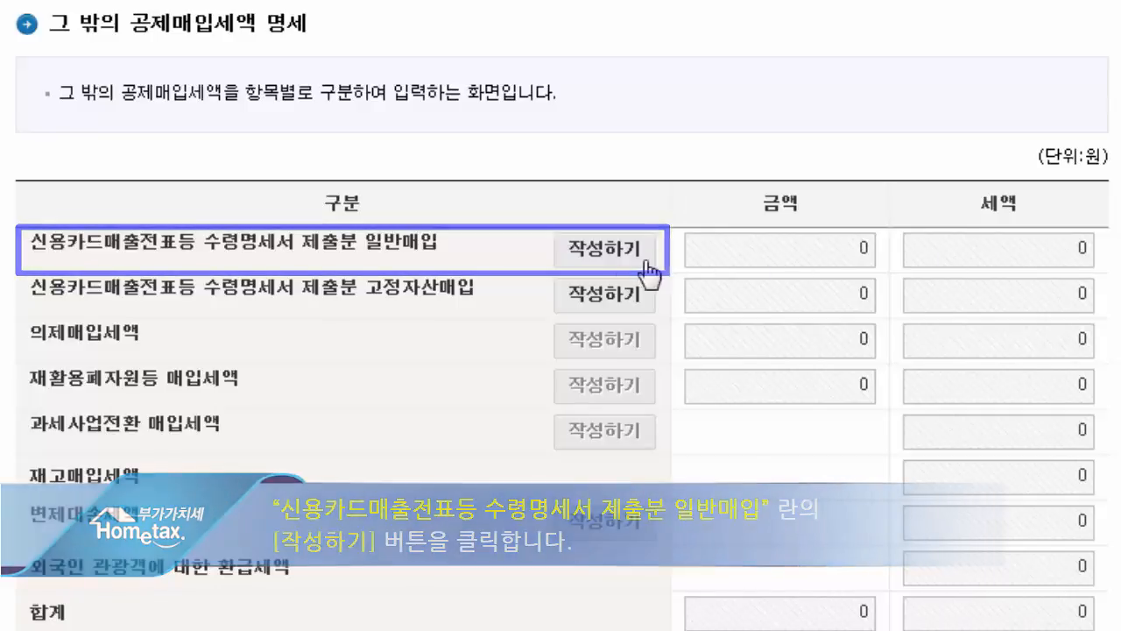
Step: Complete the credit card slip receipt statement for general purchases (일반매입) with 6 transactions and a supply value of 1,500,000 won
{"action": "left_click", "coordinate": [618, 256]}
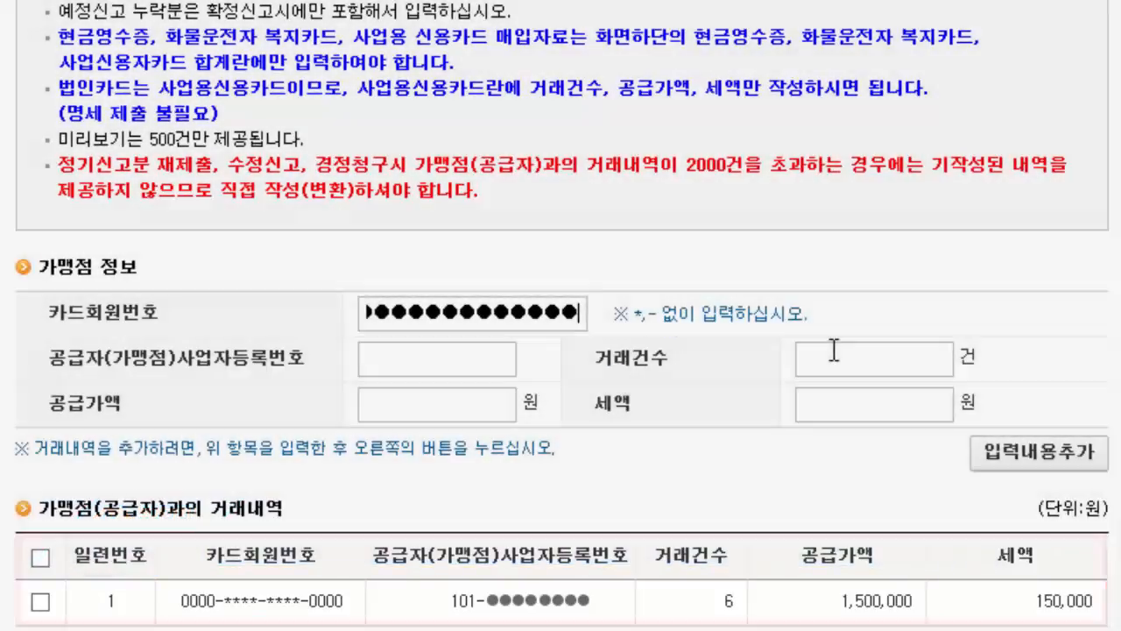
{"action": "scroll", "coordinate": [834, 351], "scroll_direction": "down", "scroll_amount": 5}
{"action": "scroll", "coordinate": [561, 351], "scroll_direction": "down", "scroll_amount": 3}
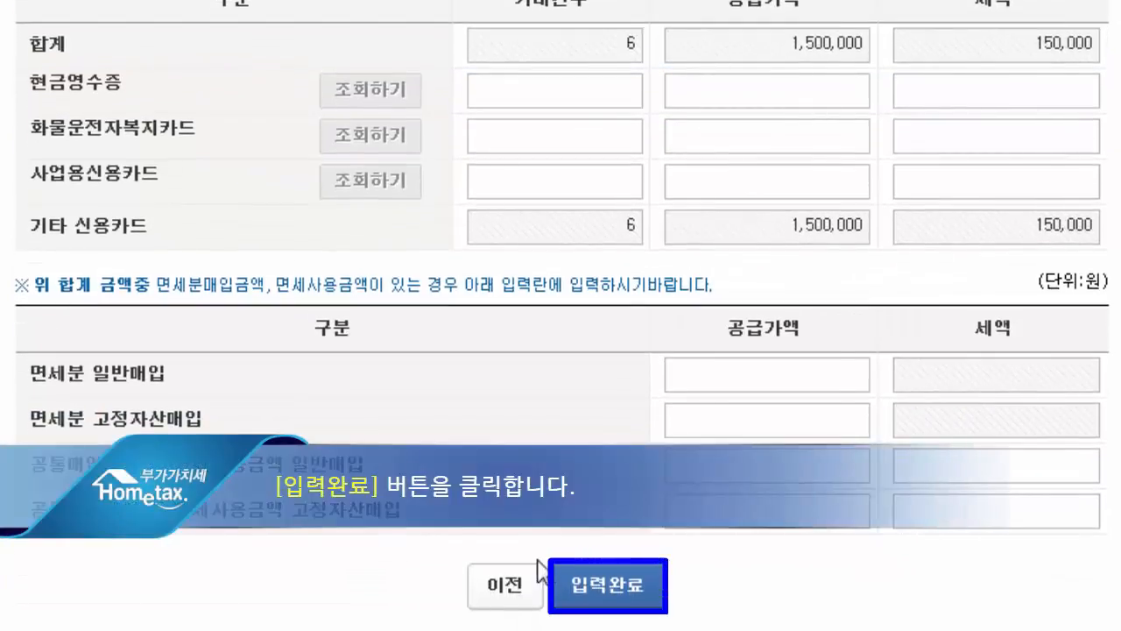
{"action": "left_click", "coordinate": [599, 587]}
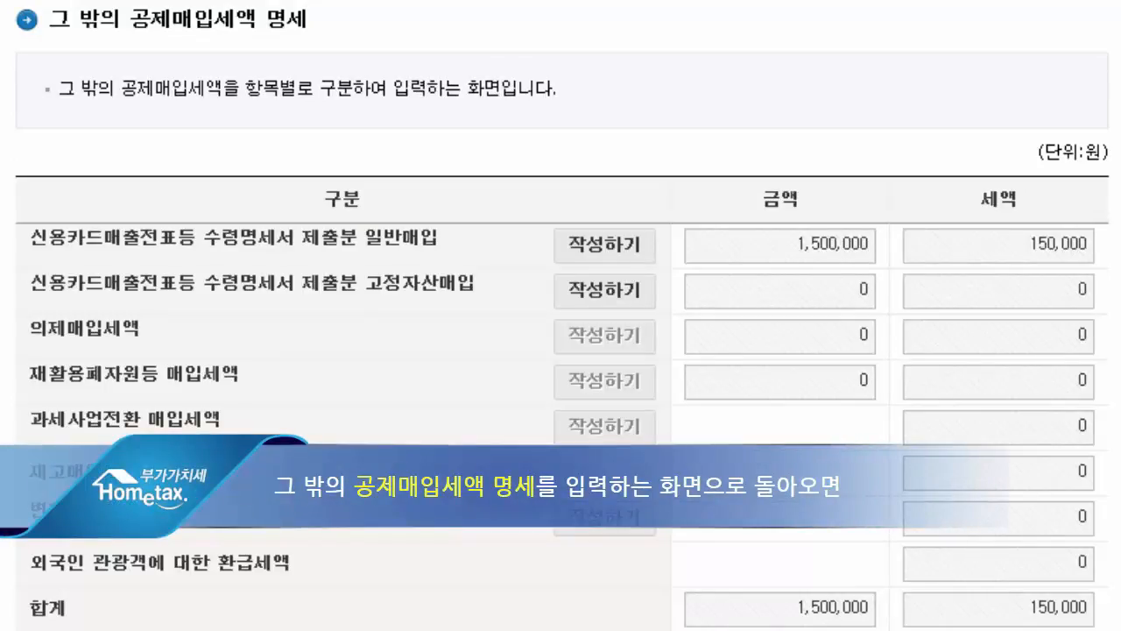
Step: Complete and save the other deductible input tax details (그 밖의 공제매입세액 명세)
{"action": "scroll", "coordinate": [560, 315], "scroll_direction": "down", "scroll_amount": 2}
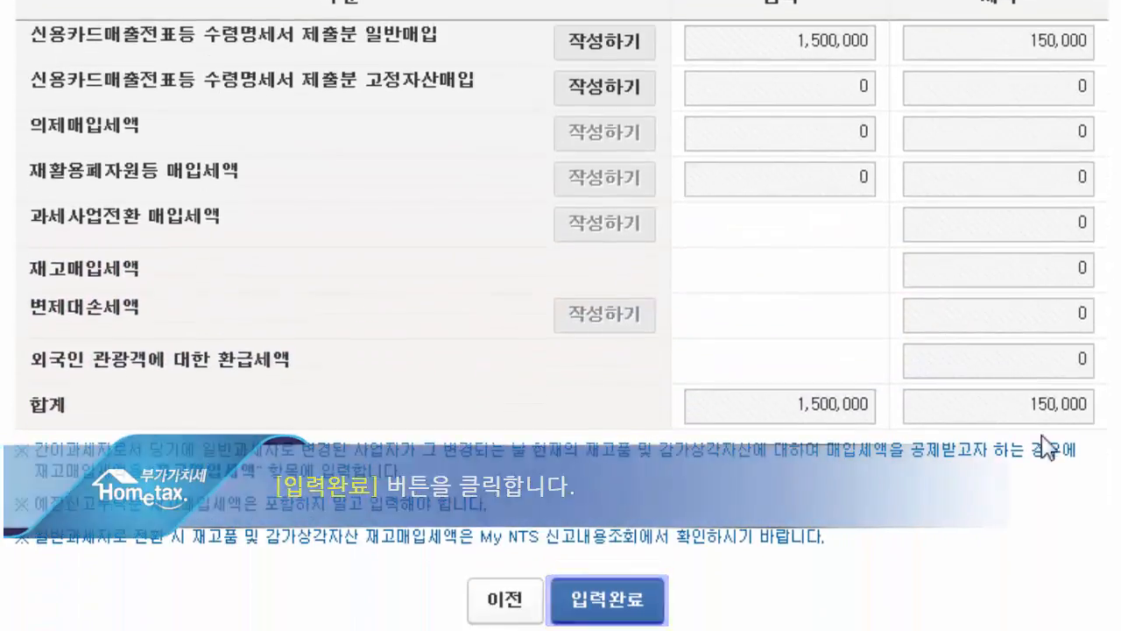
{"action": "left_click", "coordinate": [605, 601]}
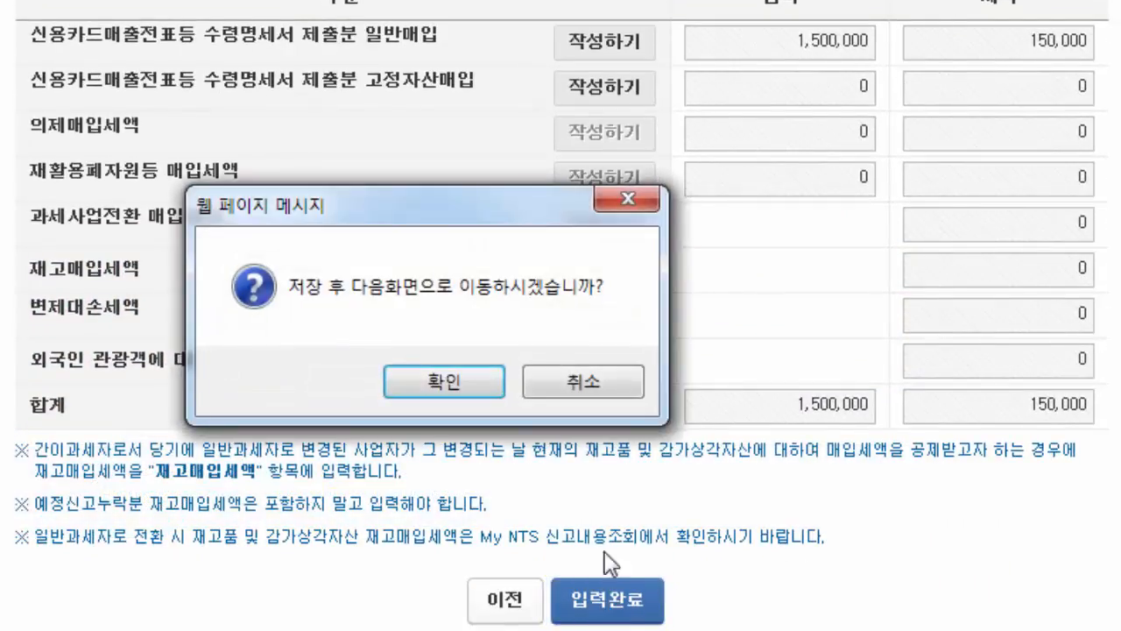
{"action": "left_click", "coordinate": [460, 381]}
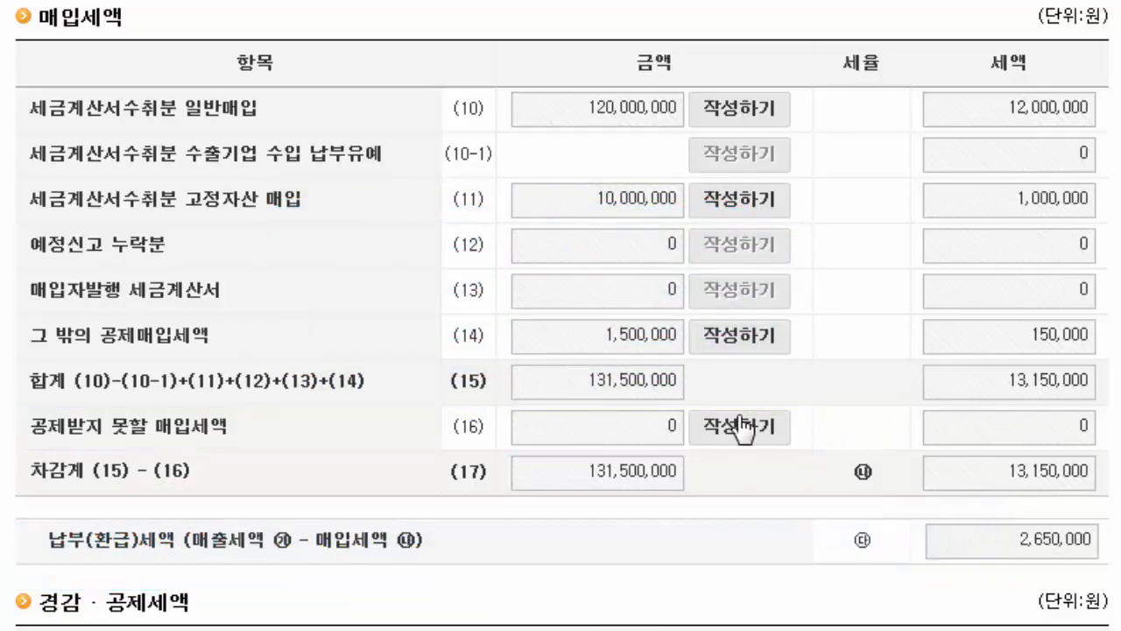
Step: Open the non-deductible input tax statement (공제받지 못할 매입세액 명세서) and choose the reason 비영업용 소형승용차 구입.유지및 임차
{"action": "left_click", "coordinate": [742, 427]}
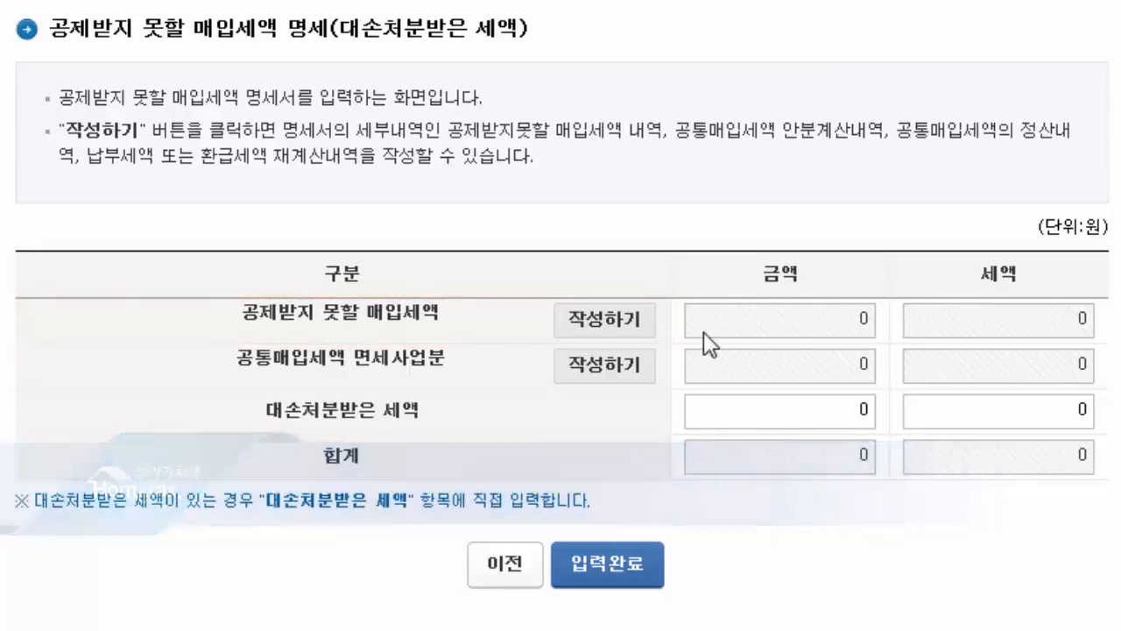
{"action": "left_click", "coordinate": [607, 324]}
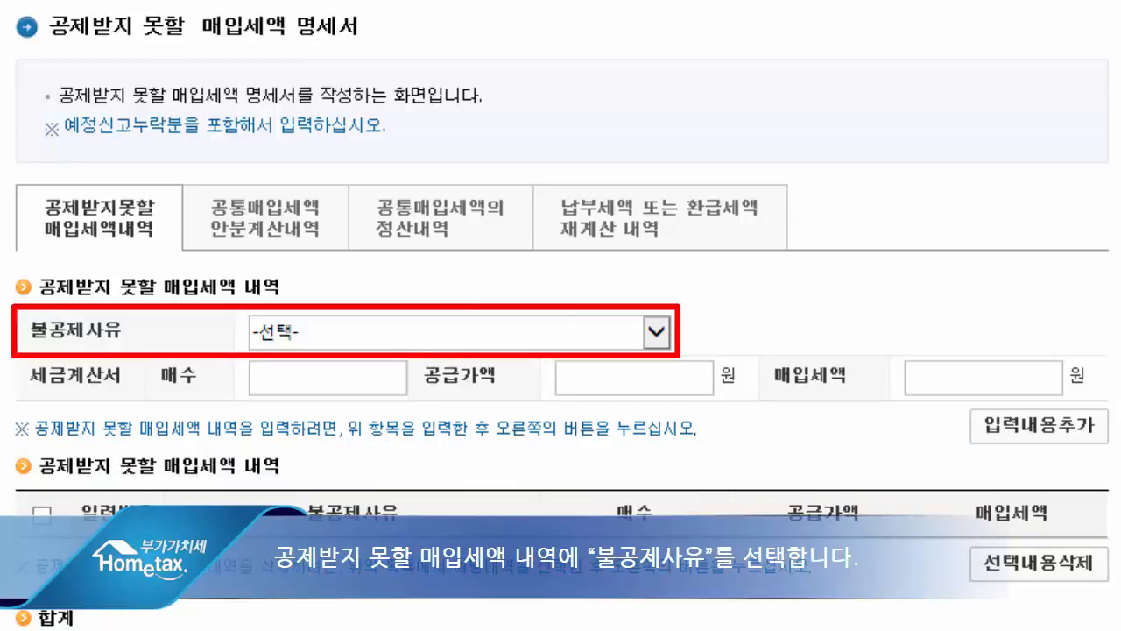
{"action": "left_click", "coordinate": [589, 325]}
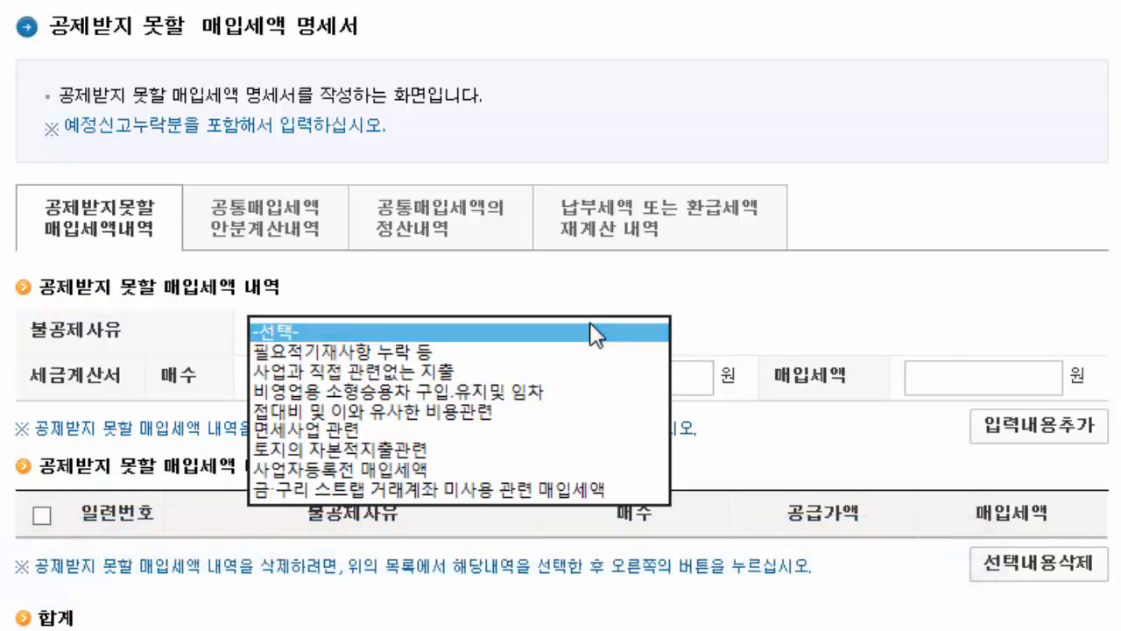
{"action": "left_click", "coordinate": [565, 394]}
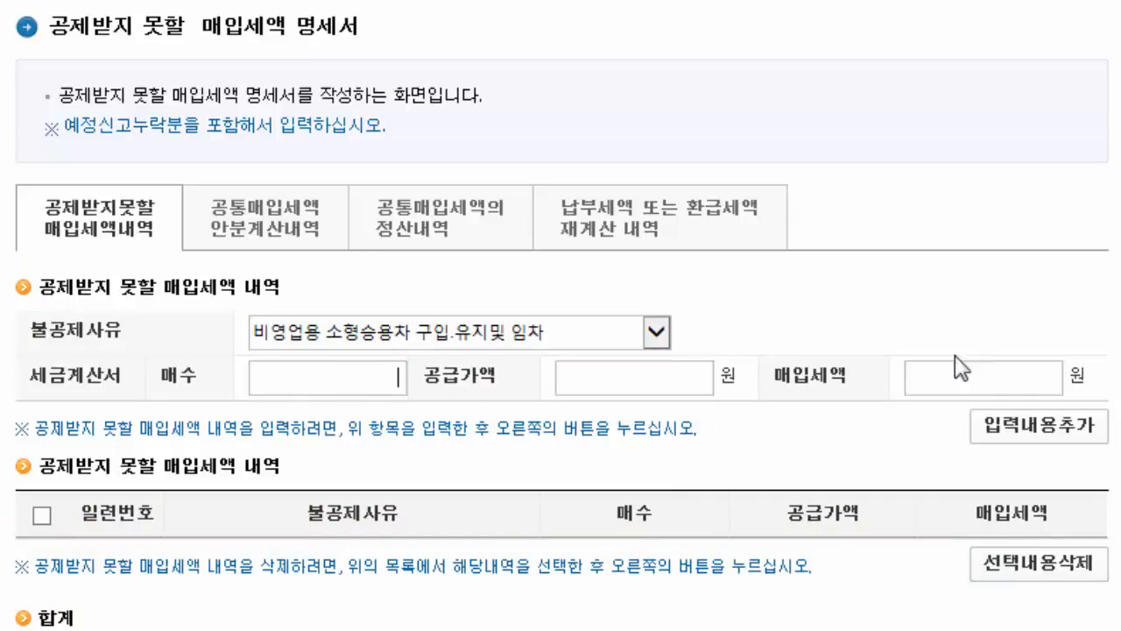
Step: Add the non-deductible item with 1 tax invoice and a supply value of 10,000,000 won
{"action": "left_click", "coordinate": [398, 377]}
{"action": "type", "text": "1"}
{"action": "left_click", "coordinate": [703, 378]}
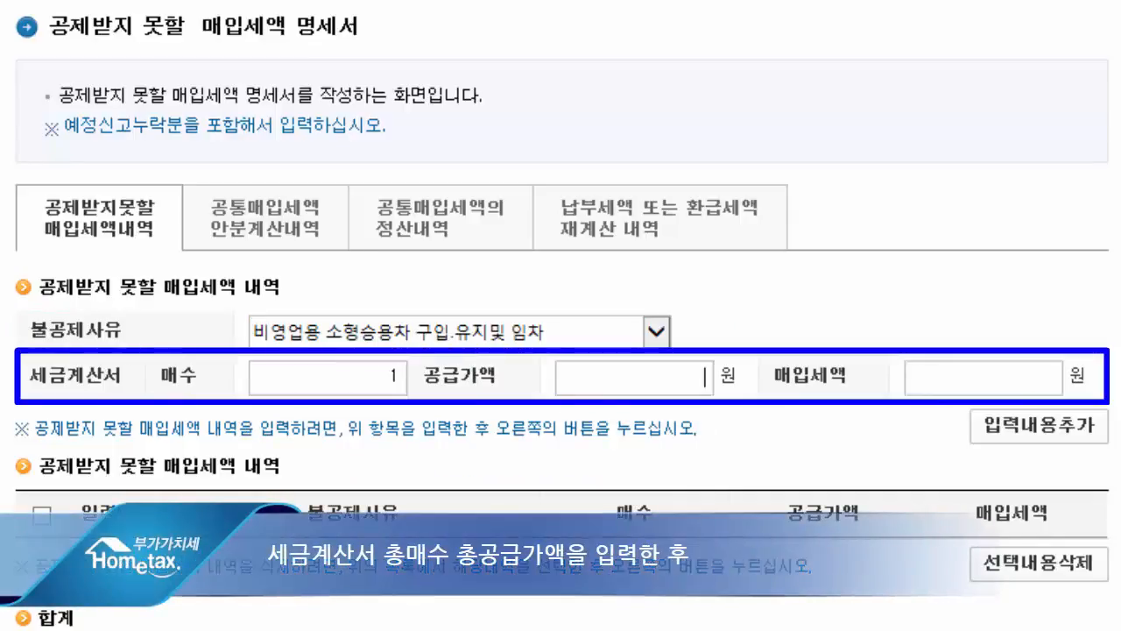
{"action": "type", "text": "10,000,000"}
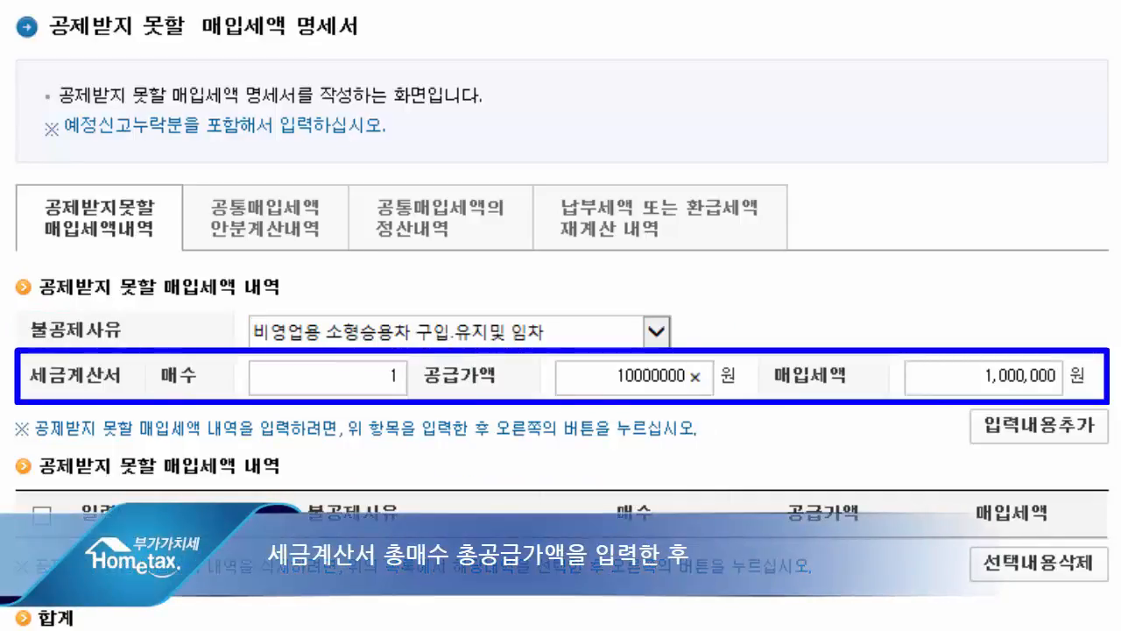
{"action": "key", "text": "Tab"}
{"action": "key", "text": "Tab"}
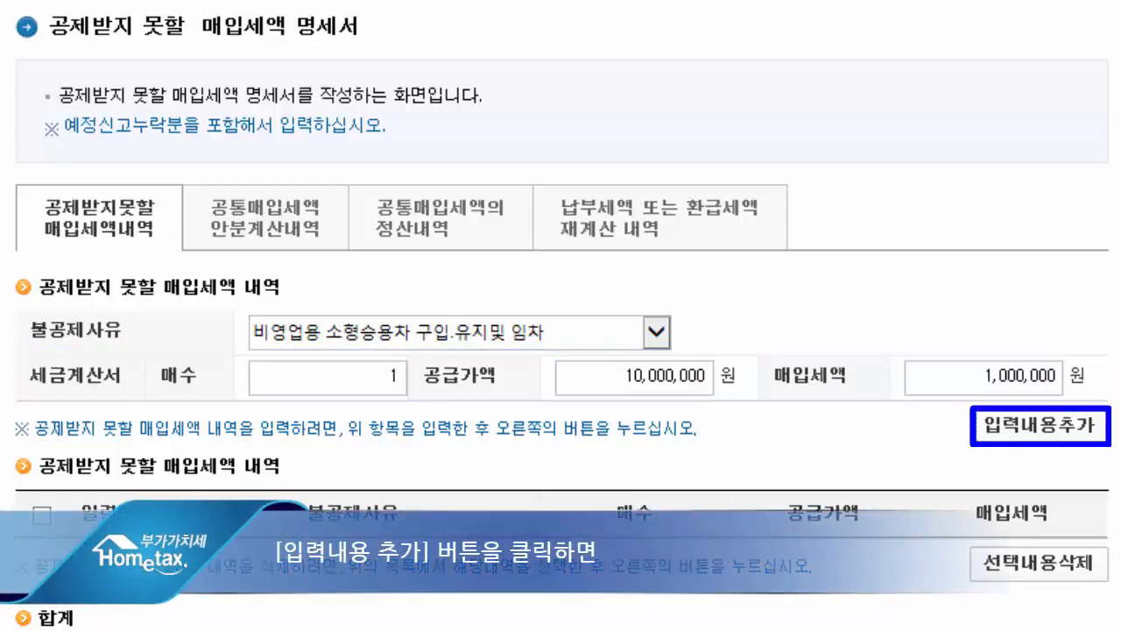
{"action": "key", "text": "Return"}
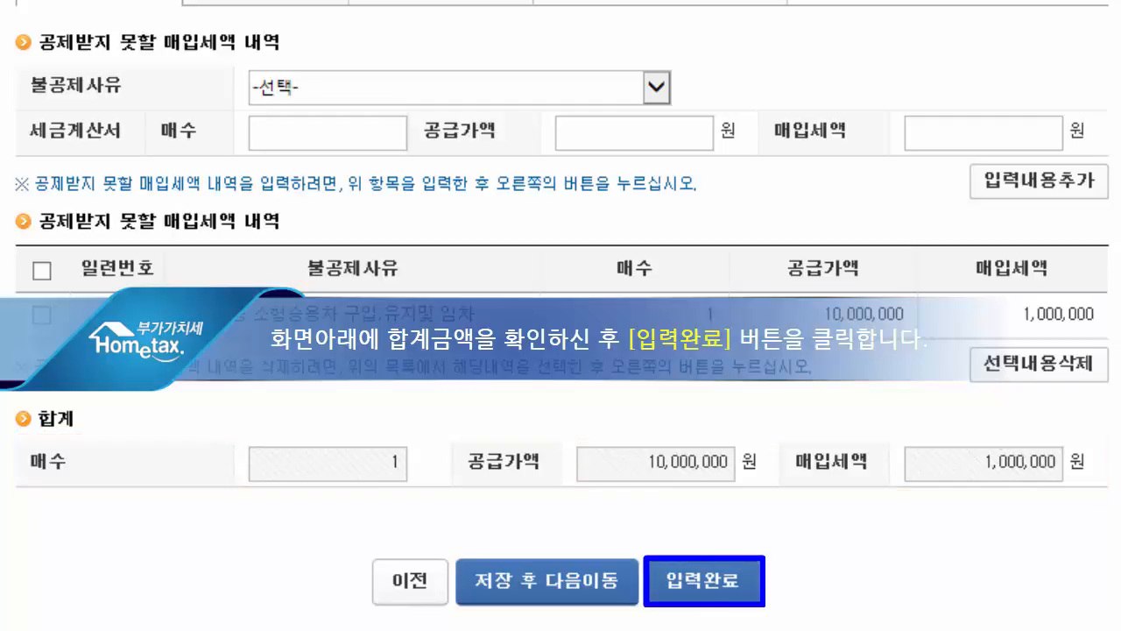
Step: Complete and save the non-deductible input tax statement and its summary details (공제받지 못할 매입세액 명세)
{"action": "left_click", "coordinate": [681, 600]}
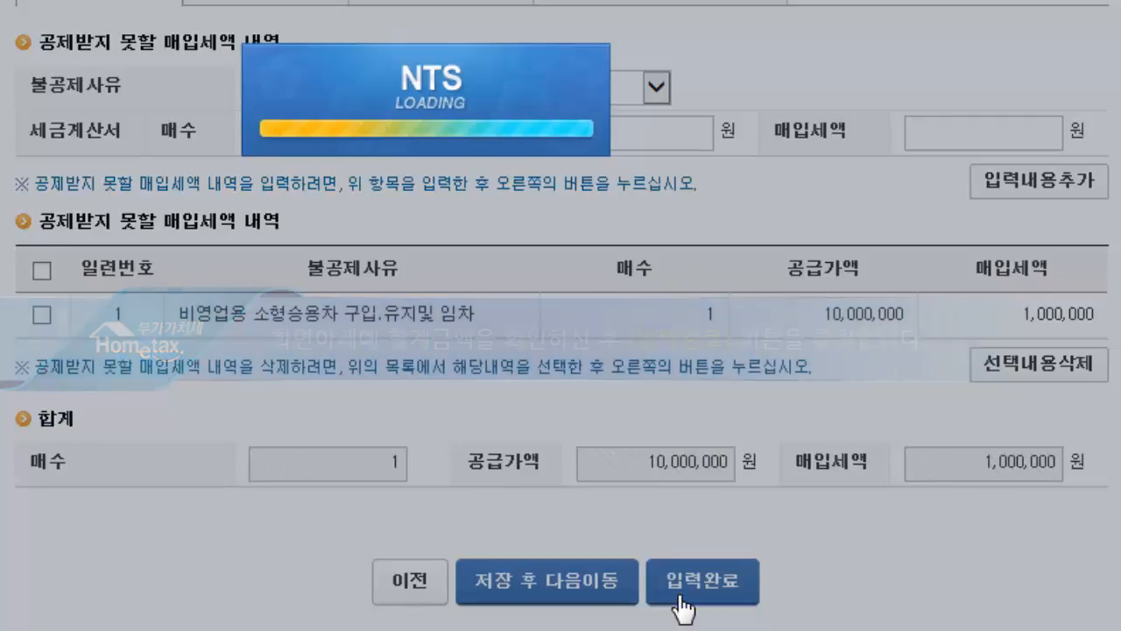
{"action": "left_click", "coordinate": [561, 432]}
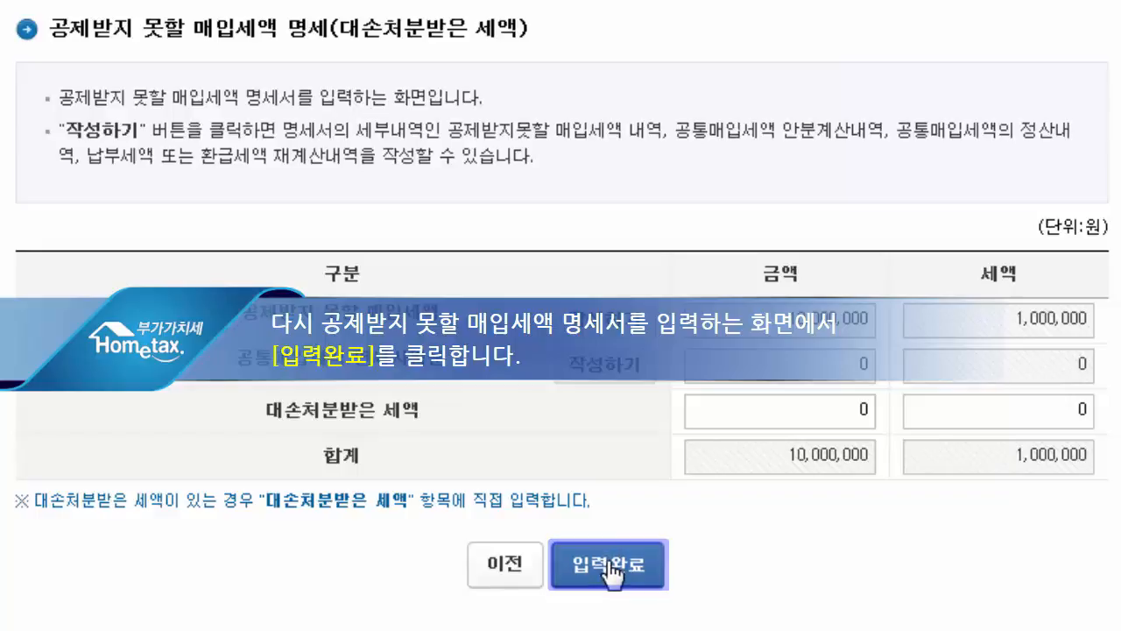
{"action": "left_click", "coordinate": [609, 559]}
{"action": "left_click", "coordinate": [445, 416]}
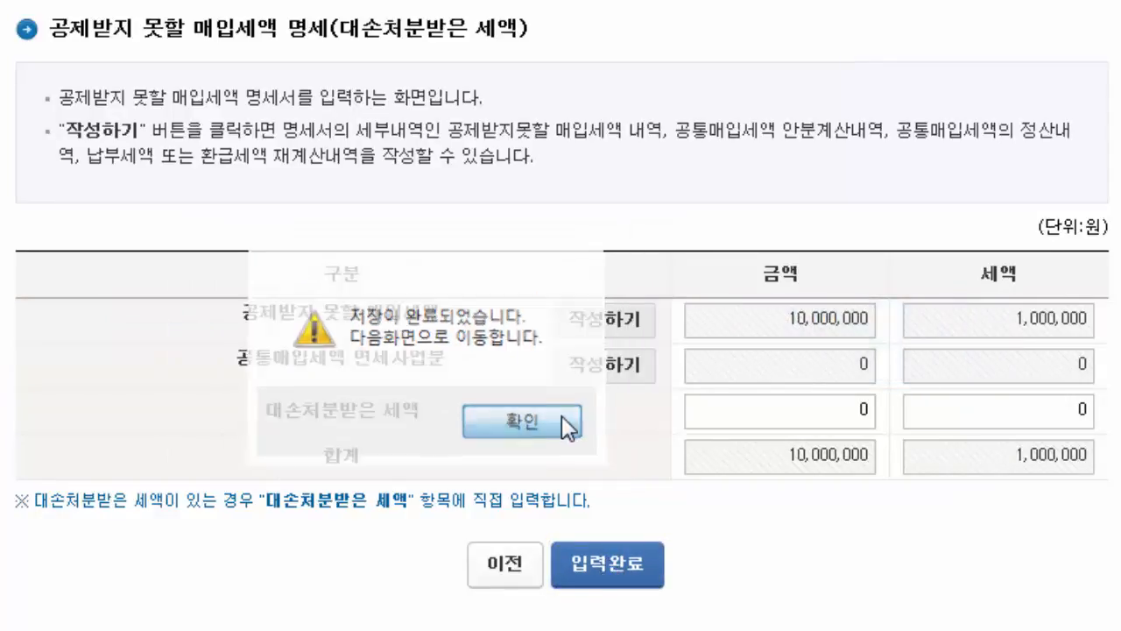
{"action": "left_click", "coordinate": [562, 415]}
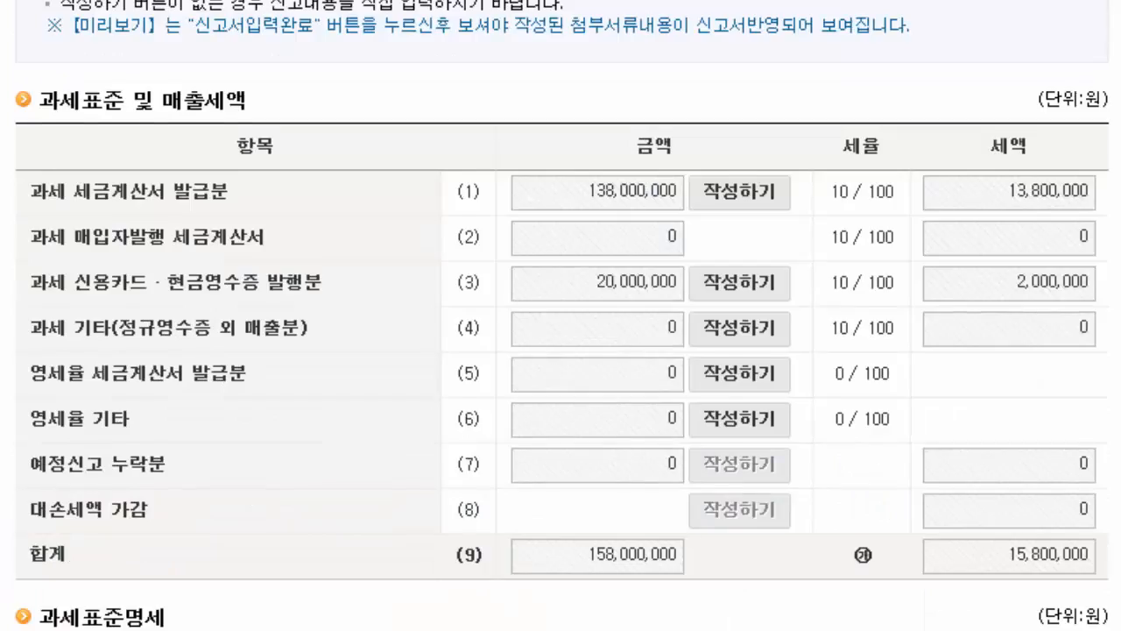
Step: Open the other reductions and tax credits form (그 밖의 경감·공제세액) and complete and save it without adding amounts
{"action": "scroll", "coordinate": [561, 351], "scroll_direction": "down", "scroll_amount": 5}
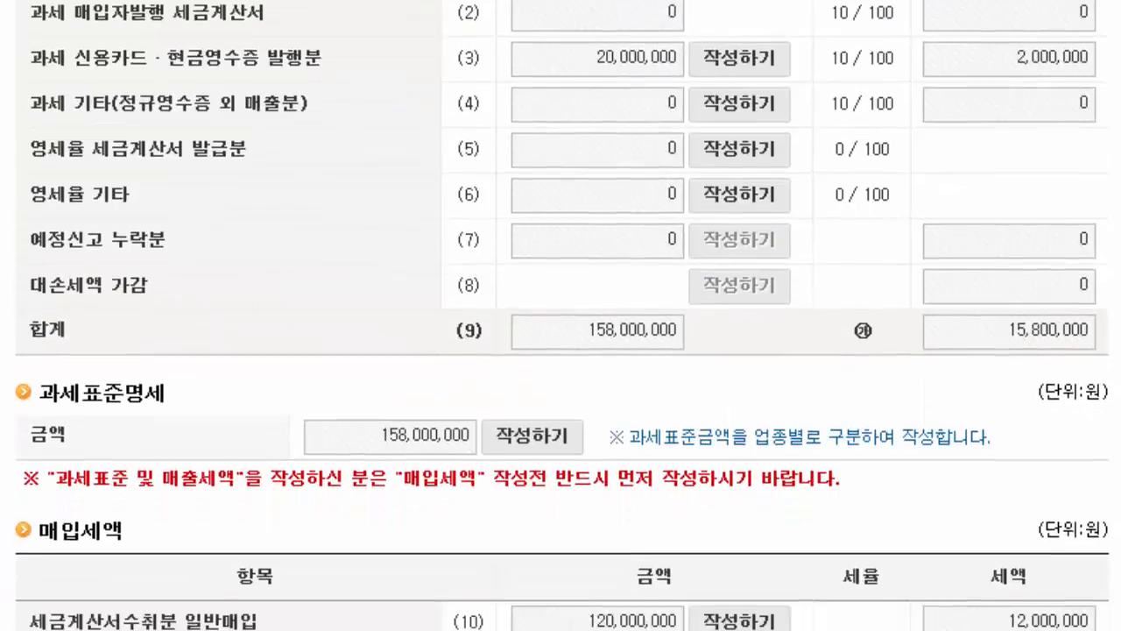
{"action": "scroll", "coordinate": [561, 350], "scroll_direction": "down", "scroll_amount": 7}
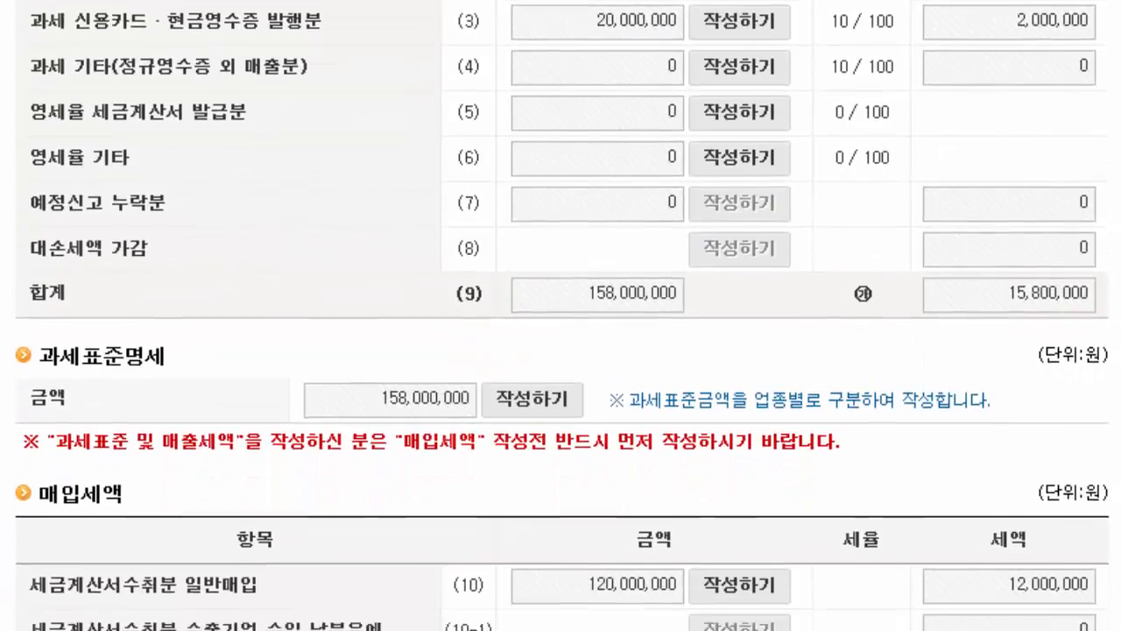
{"action": "scroll", "coordinate": [561, 351], "scroll_direction": "down", "scroll_amount": 6}
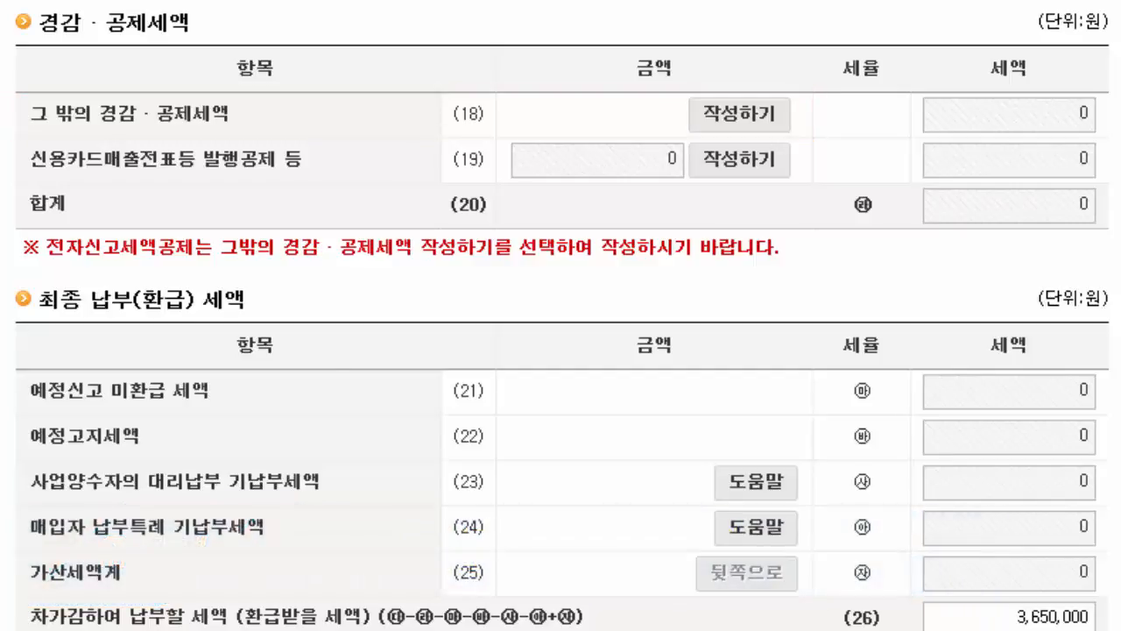
{"action": "left_click", "coordinate": [724, 122]}
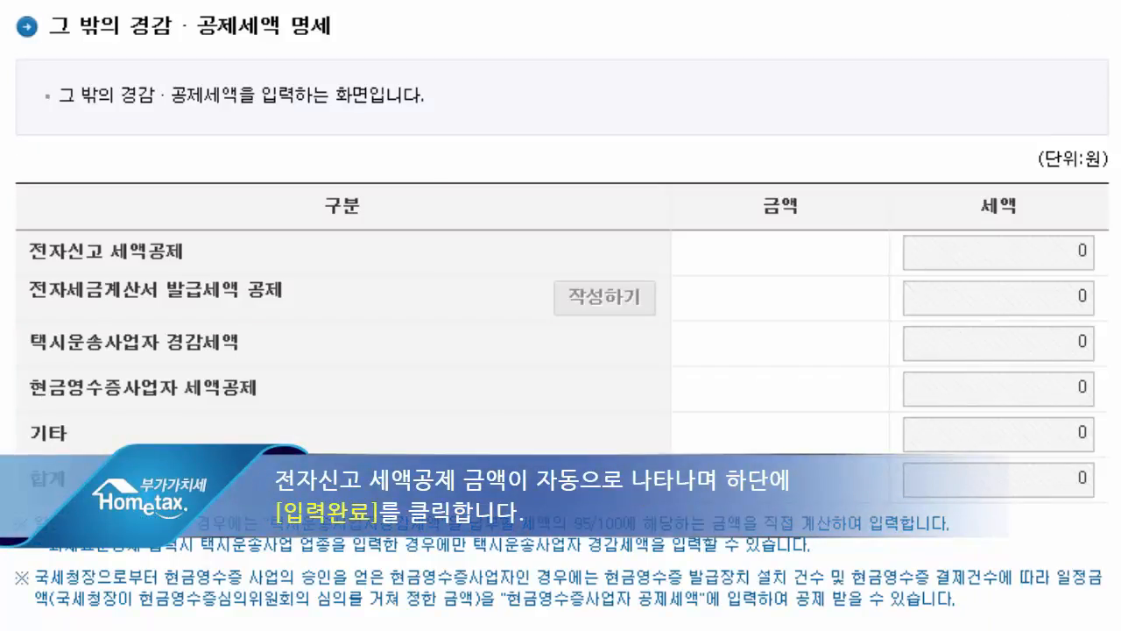
{"action": "scroll", "coordinate": [726, 590], "scroll_direction": "down", "scroll_amount": 2}
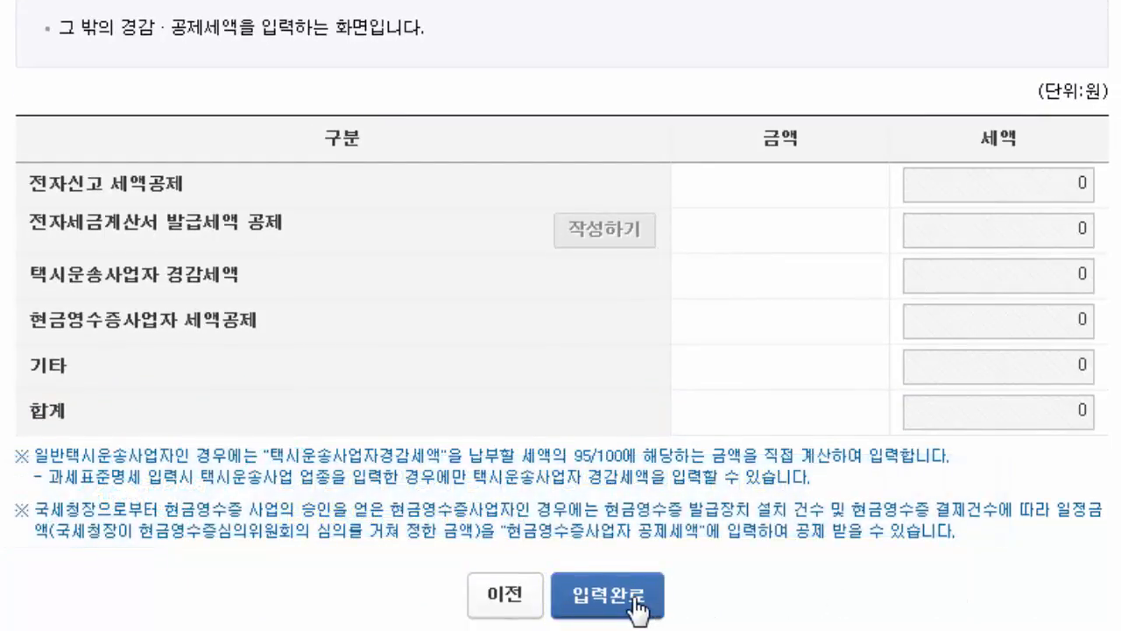
{"action": "left_click", "coordinate": [637, 604]}
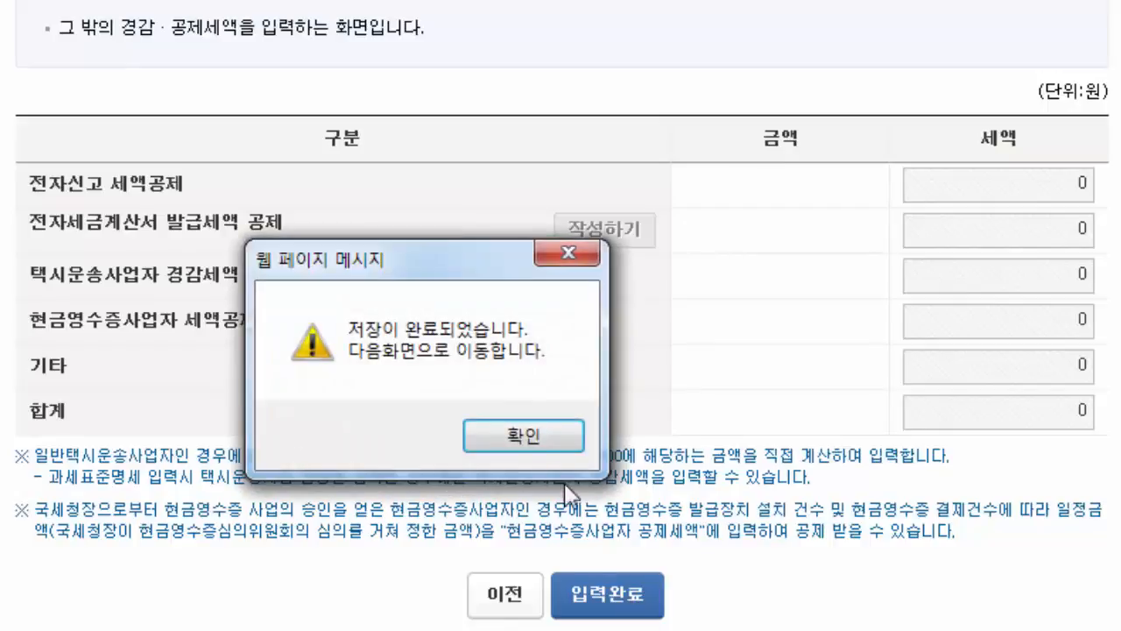
Step: Add the zero-rate sales statement (영세율 매출명세서) to the return's selected forms and save the form selection
{"action": "left_click", "coordinate": [508, 504]}
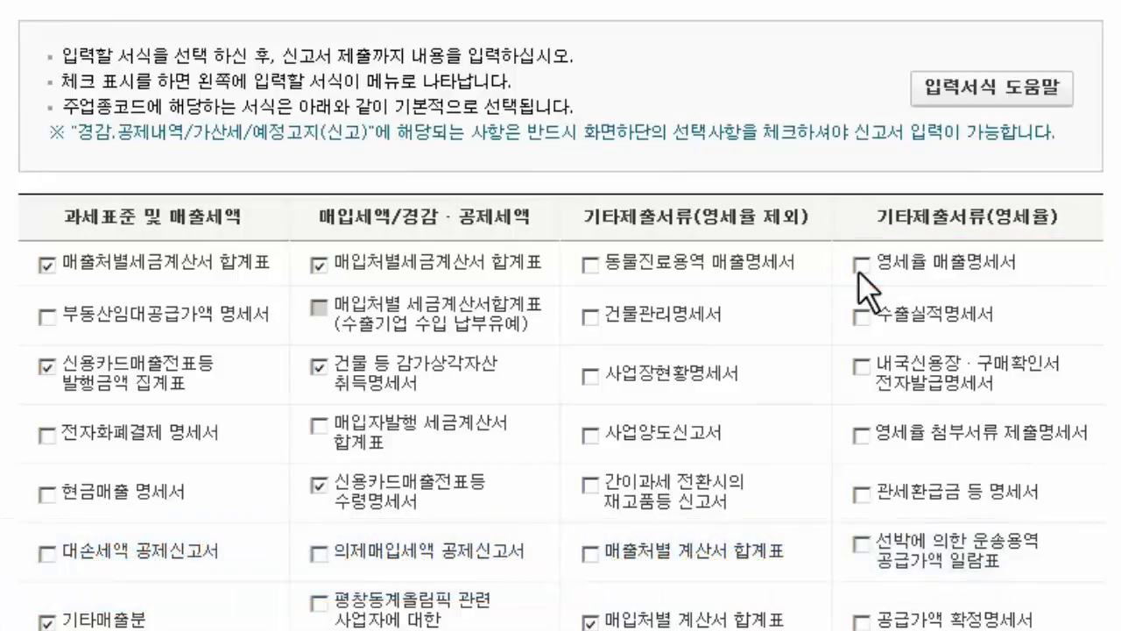
{"action": "left_click", "coordinate": [861, 263]}
{"action": "scroll", "coordinate": [561, 351], "scroll_direction": "down", "scroll_amount": 13}
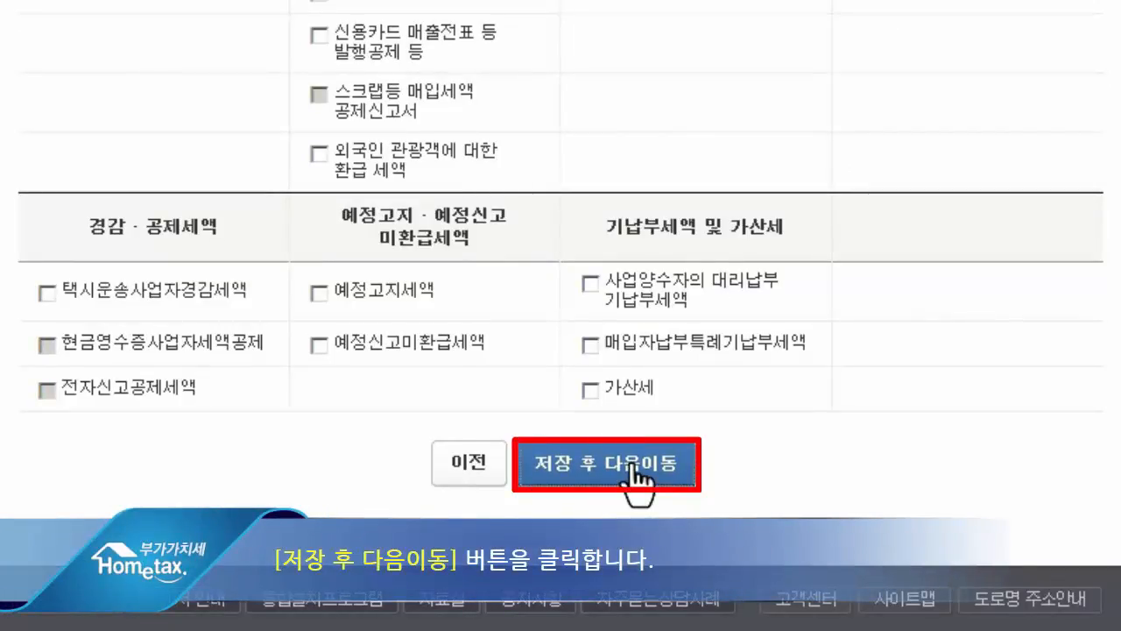
{"action": "left_click", "coordinate": [636, 467]}
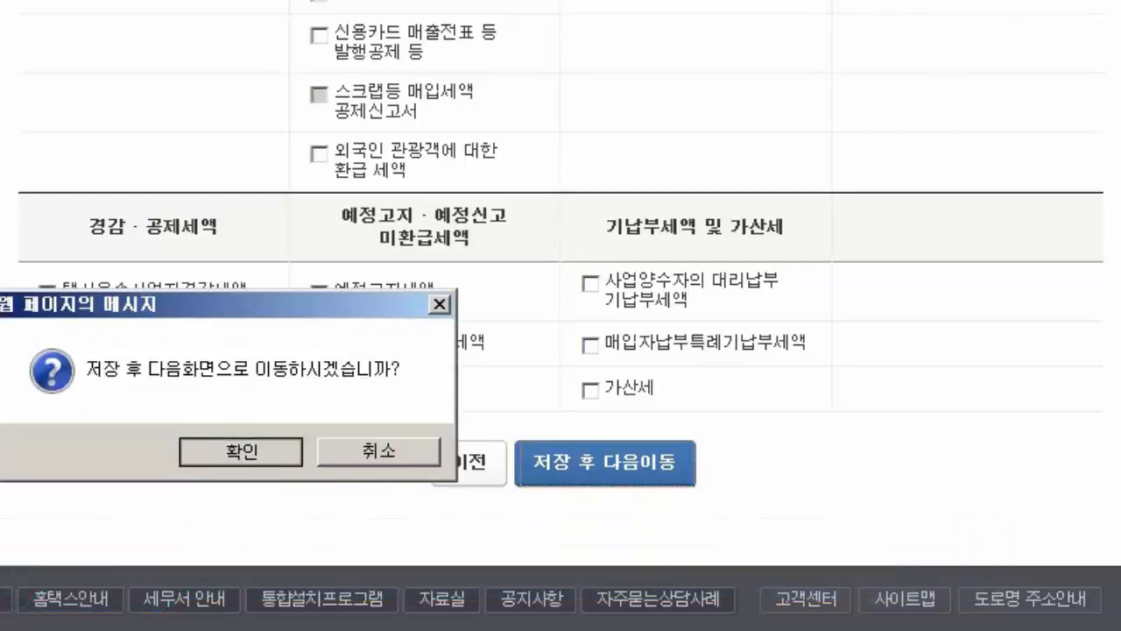
{"action": "key", "text": "Return"}
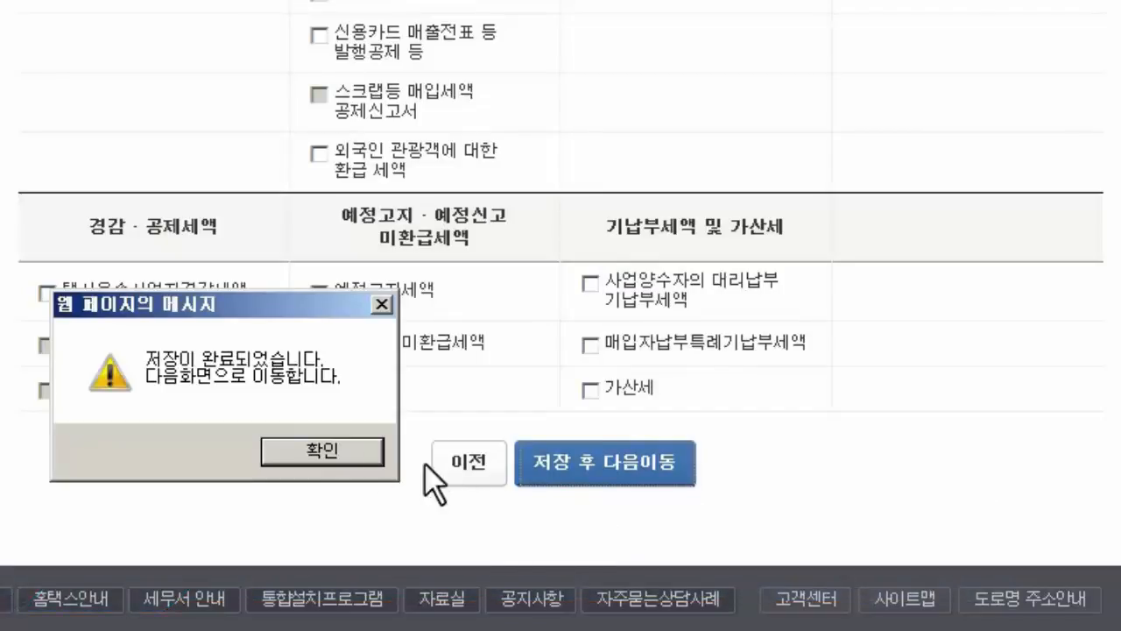
{"action": "key", "text": "Return"}
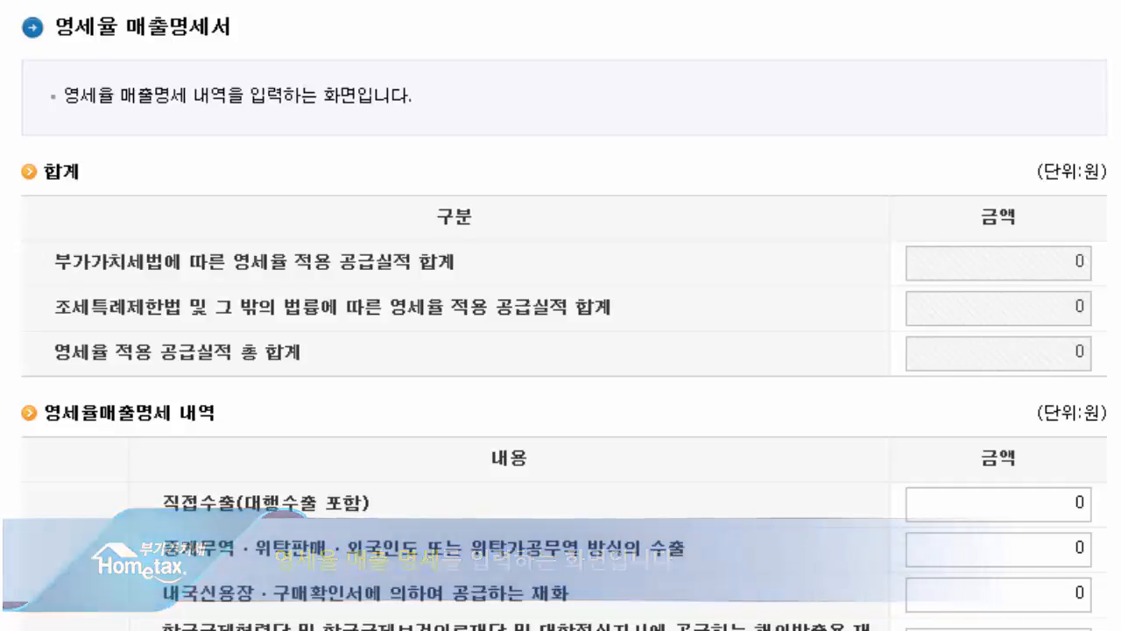
Step: Enter 20,000,000 won for 직접수출(대행수출 포함) and 10,000,000 won for 내국신용장·구매확인서에 의하여 공급하는 재화, and complete the zero-rate sales statement
{"action": "scroll", "coordinate": [561, 315], "scroll_direction": "down", "scroll_amount": 3}
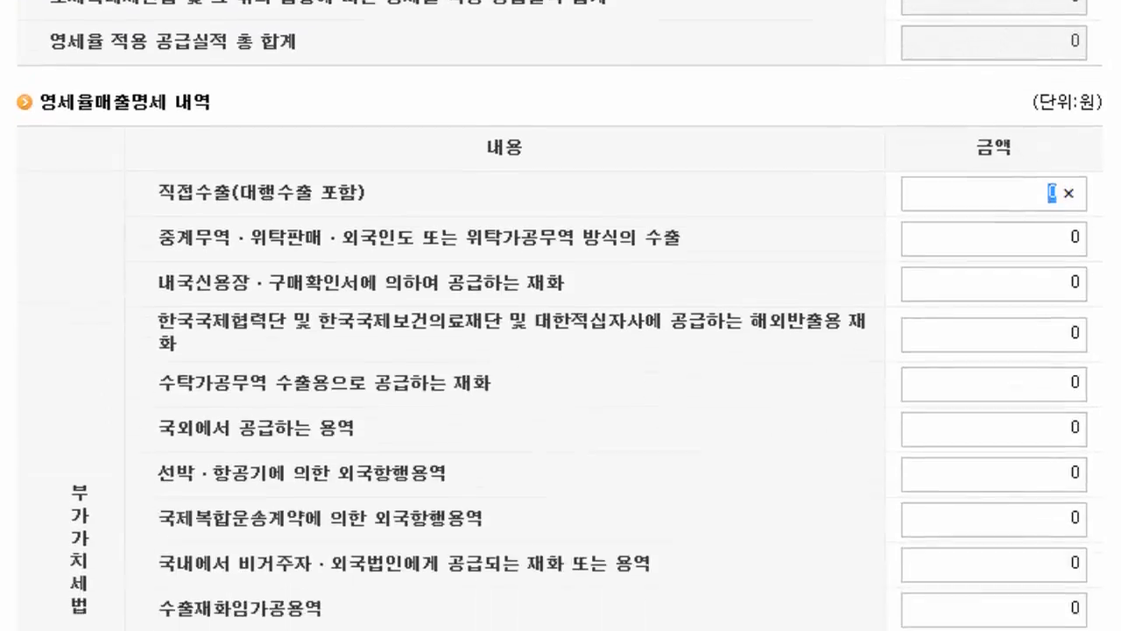
{"action": "scroll", "coordinate": [560, 316], "scroll_direction": "down", "scroll_amount": 1}
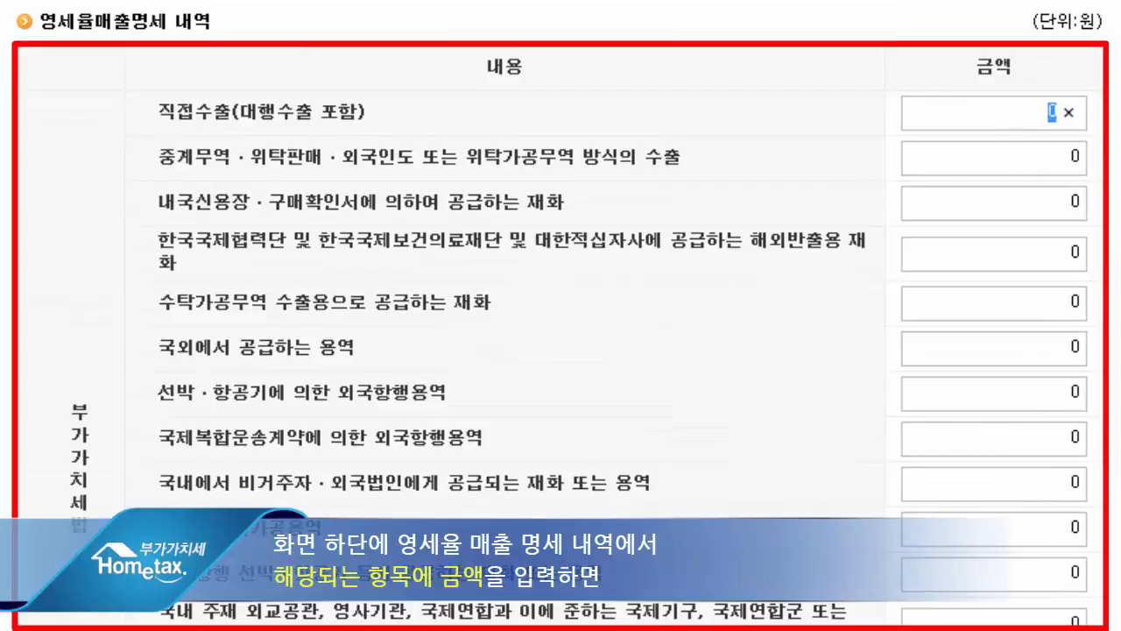
{"action": "type", "text": "20000000"}
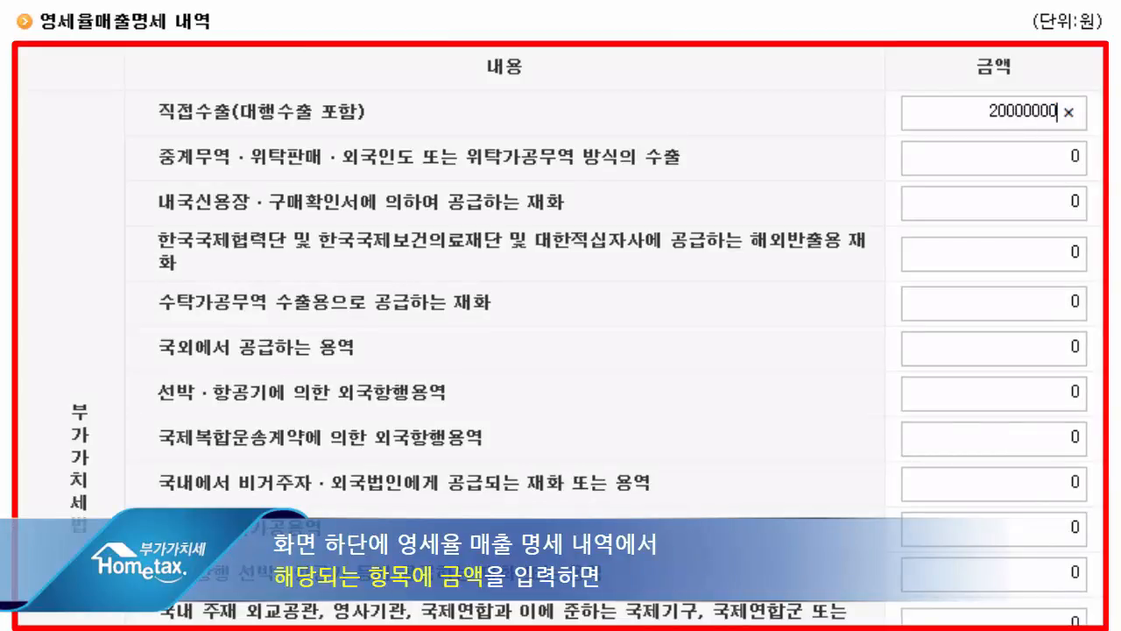
{"action": "left_click", "coordinate": [1055, 193]}
{"action": "type", "text": "10000000"}
{"action": "scroll", "coordinate": [561, 316], "scroll_direction": "up", "scroll_amount": 3}
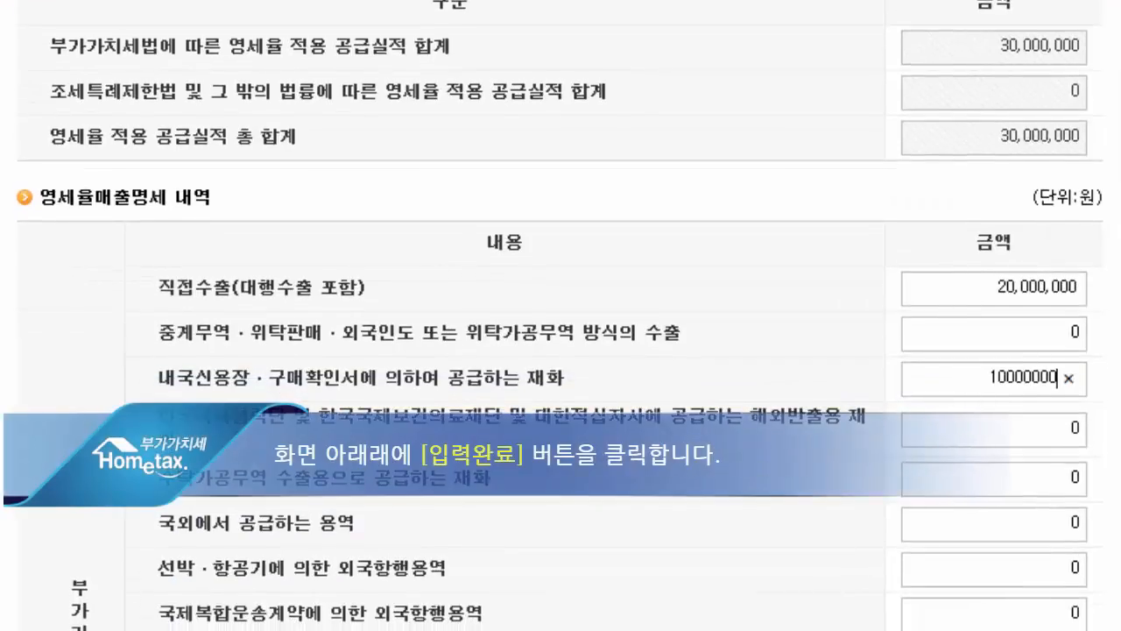
{"action": "key", "text": "Tab"}
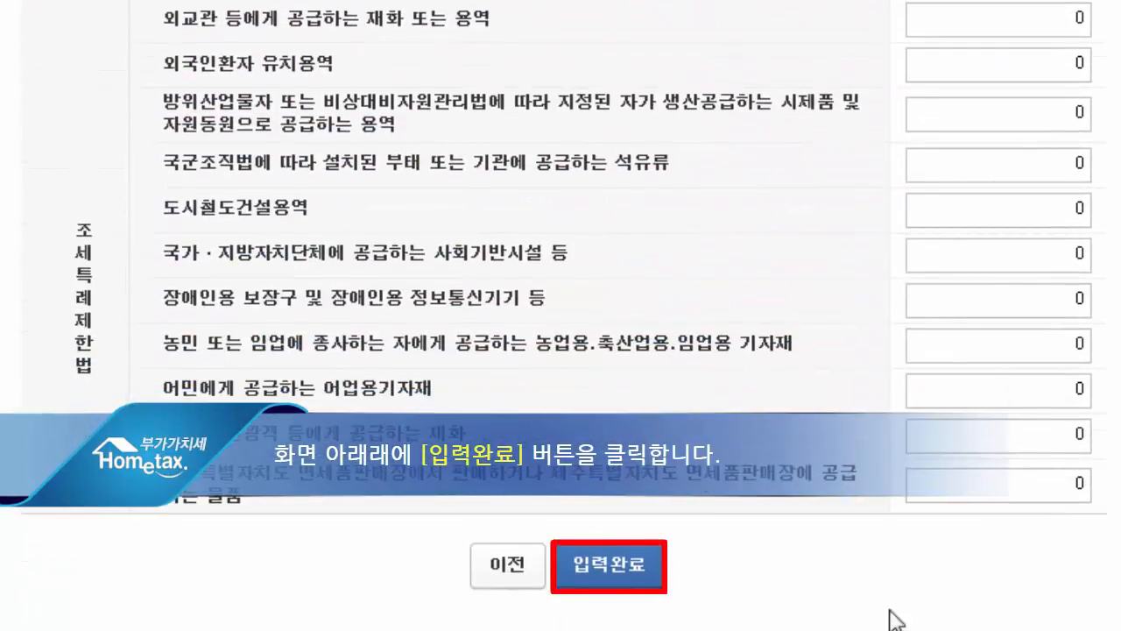
{"action": "left_click", "coordinate": [621, 584]}
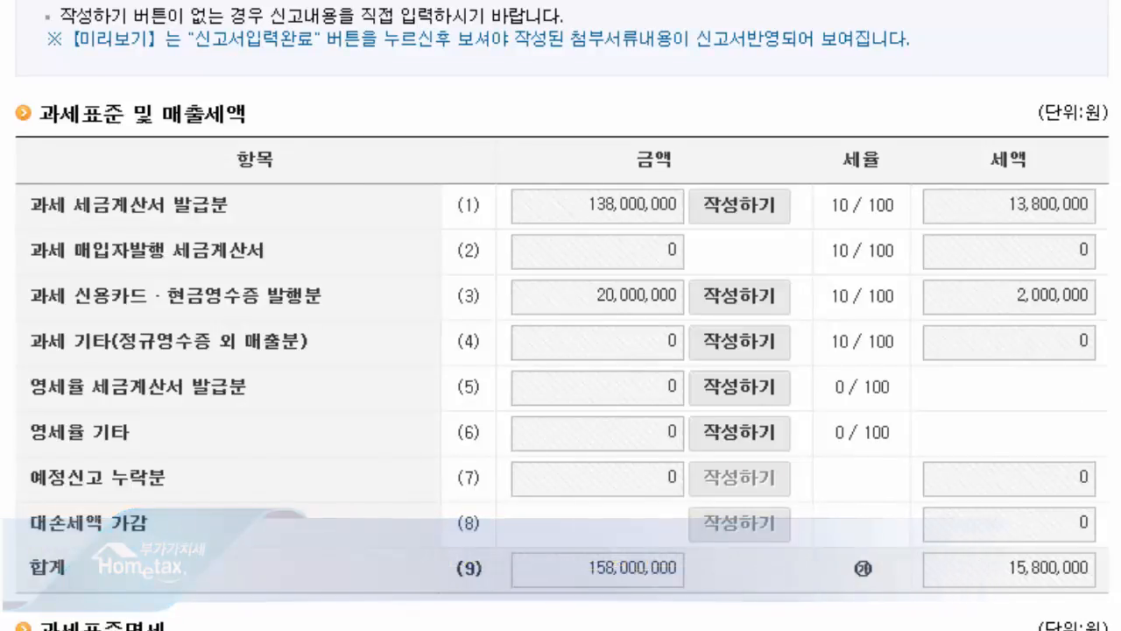
Step: Review the return through the final payable or refundable tax (최종 납부(환급) 세액), and complete and save the return
{"action": "scroll", "coordinate": [561, 316], "scroll_direction": "down", "scroll_amount": 12}
{"action": "scroll", "coordinate": [561, 316], "scroll_direction": "down", "scroll_amount": 5}
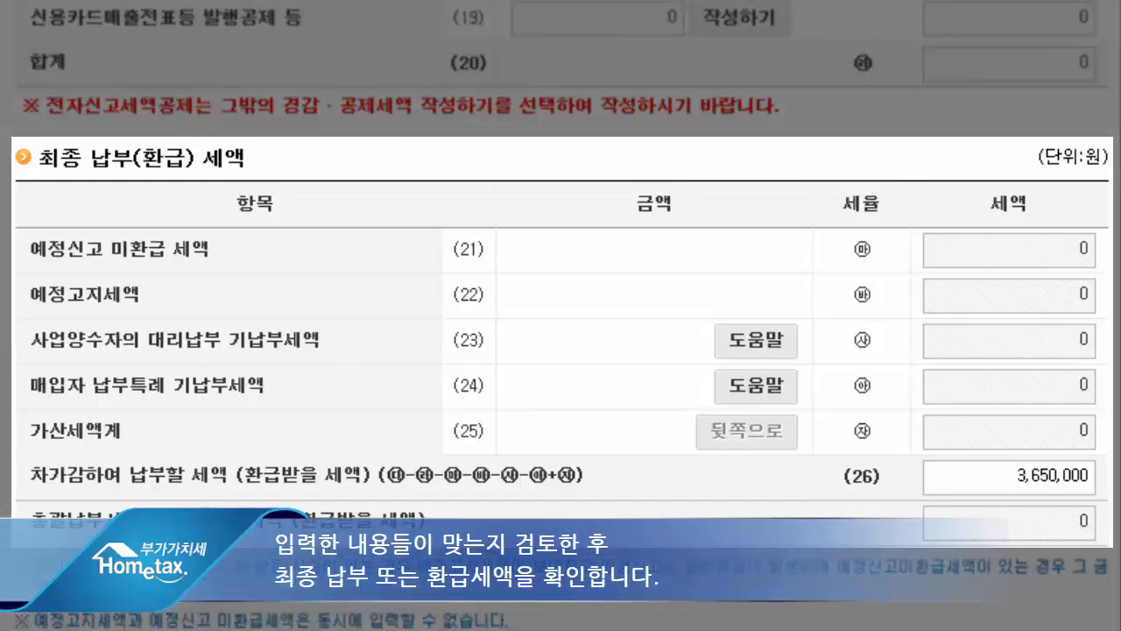
{"action": "scroll", "coordinate": [561, 316], "scroll_direction": "down", "scroll_amount": 5}
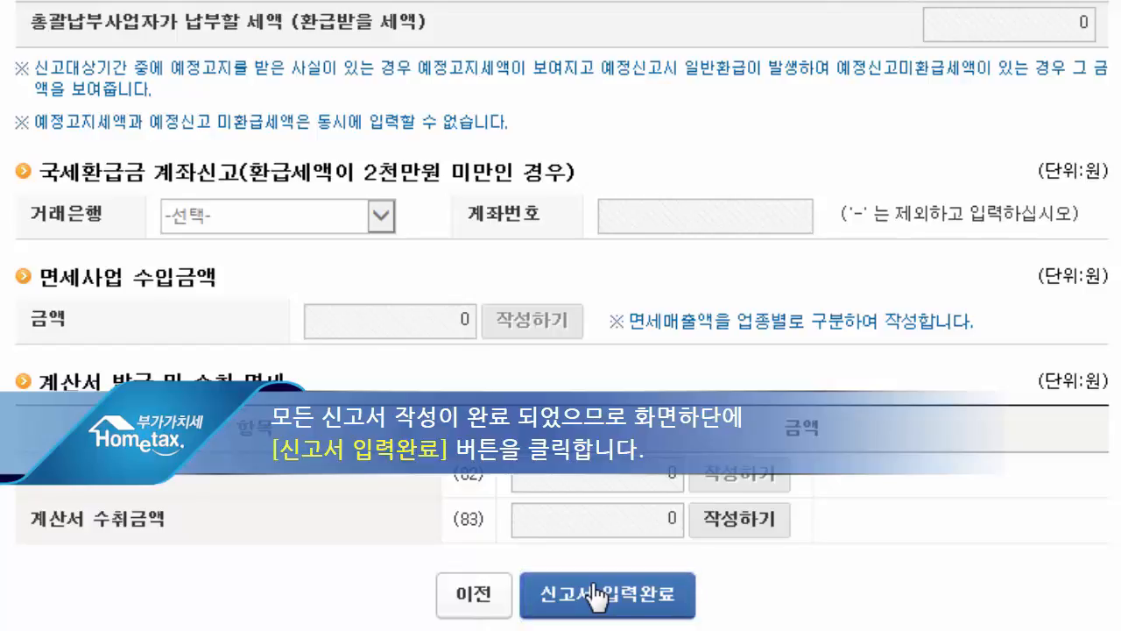
{"action": "left_click", "coordinate": [596, 595]}
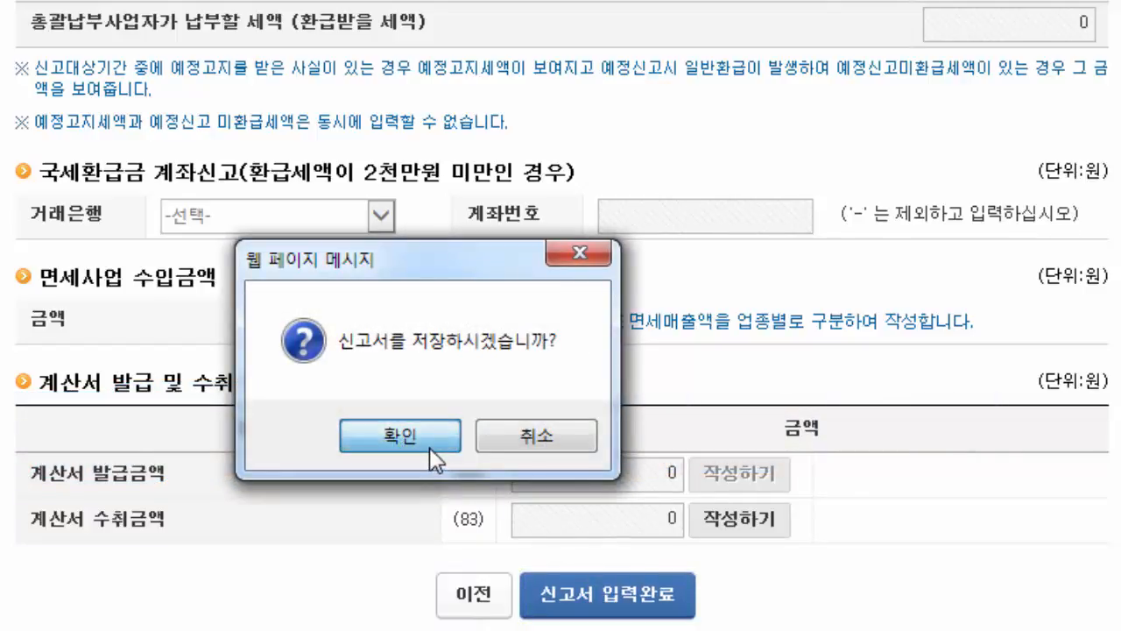
{"action": "left_click", "coordinate": [430, 446]}
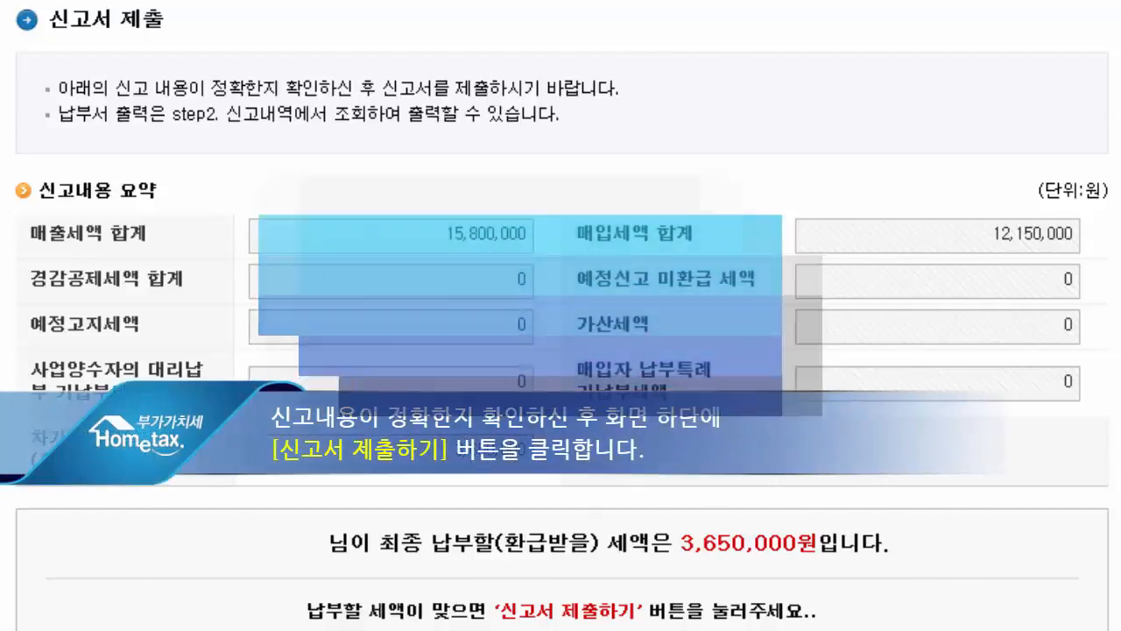
Step: Check the filing summary (신고내용 요약), submit the VAT return and accept the notice about the receipt
{"action": "scroll", "coordinate": [561, 315], "scroll_direction": "down", "scroll_amount": 1}
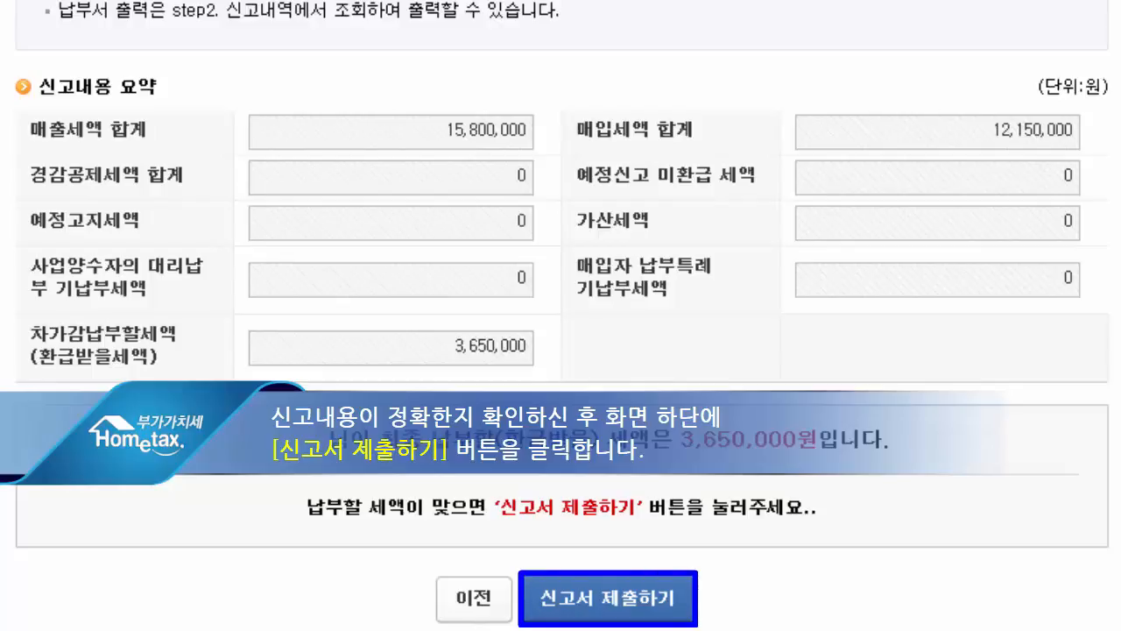
{"action": "left_click", "coordinate": [642, 604]}
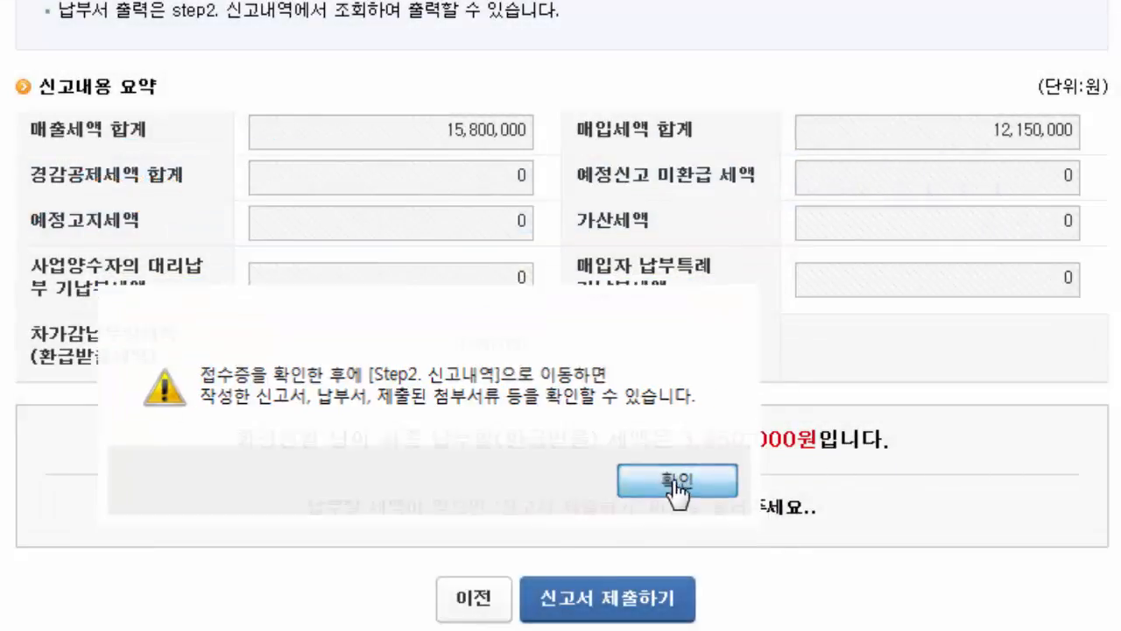
{"action": "left_click", "coordinate": [677, 481]}
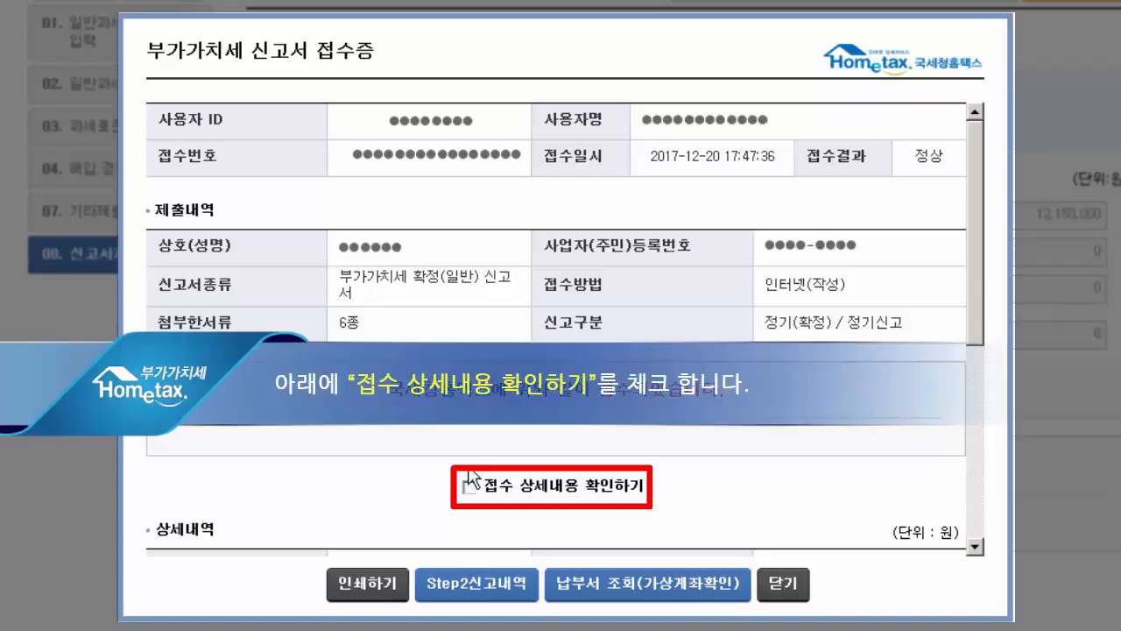
Step: Display the detailed contents of the VAT return receipt (접수 상세내용 확인하기) and mark them as confirmed (확인하였습니다)
{"action": "left_click", "coordinate": [469, 482]}
{"action": "scroll", "coordinate": [763, 506], "scroll_direction": "down", "scroll_amount": 5}
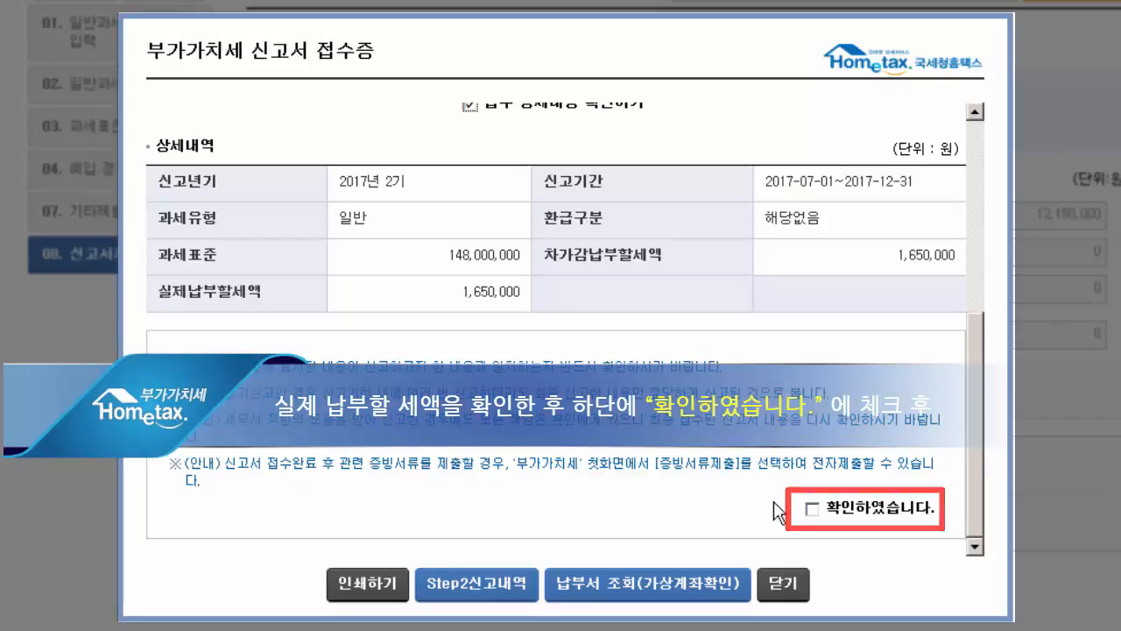
{"action": "left_click", "coordinate": [812, 509]}
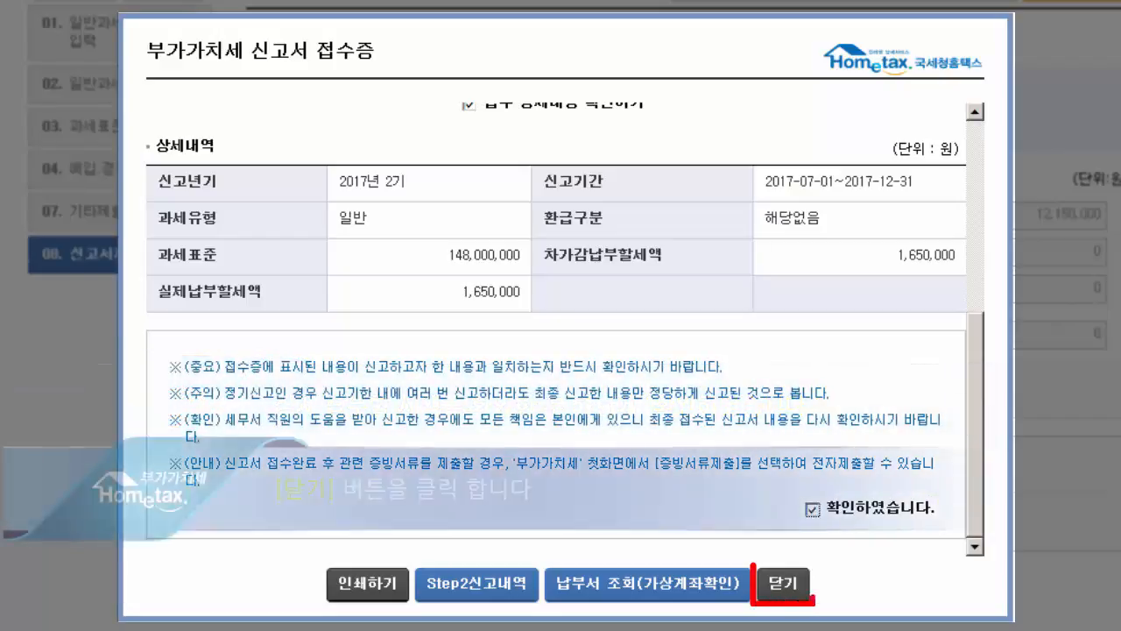